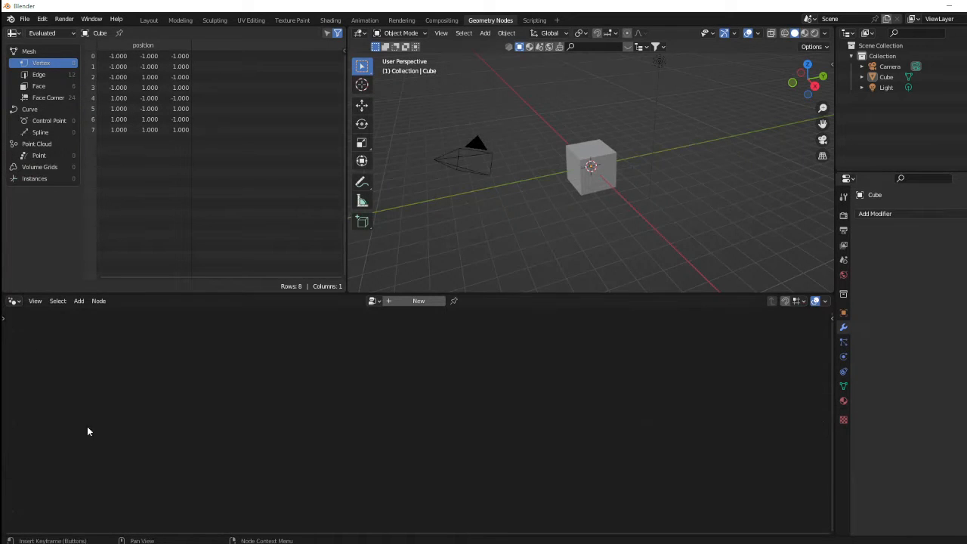
Create a new geometry node tree for the default cube.
click(414, 302)
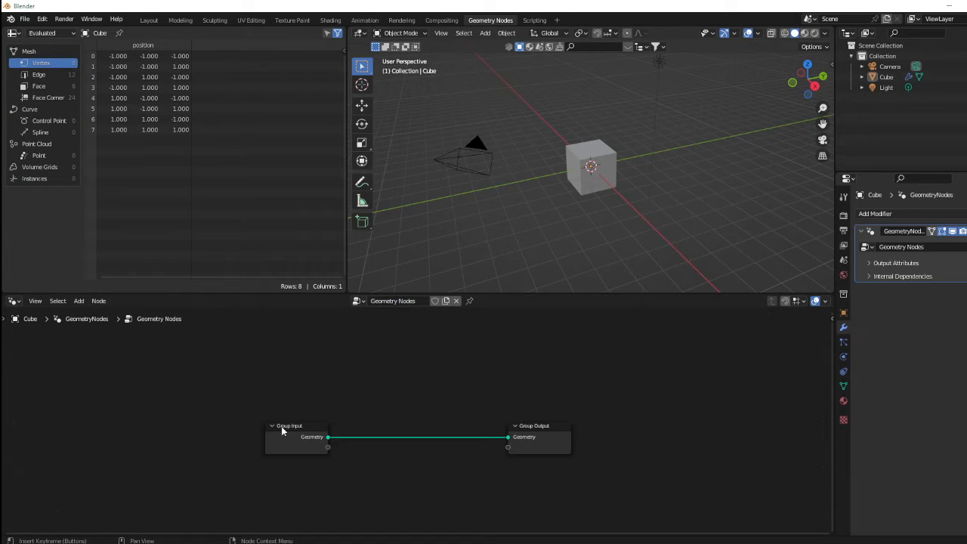
scroll(290, 473, up, 2)
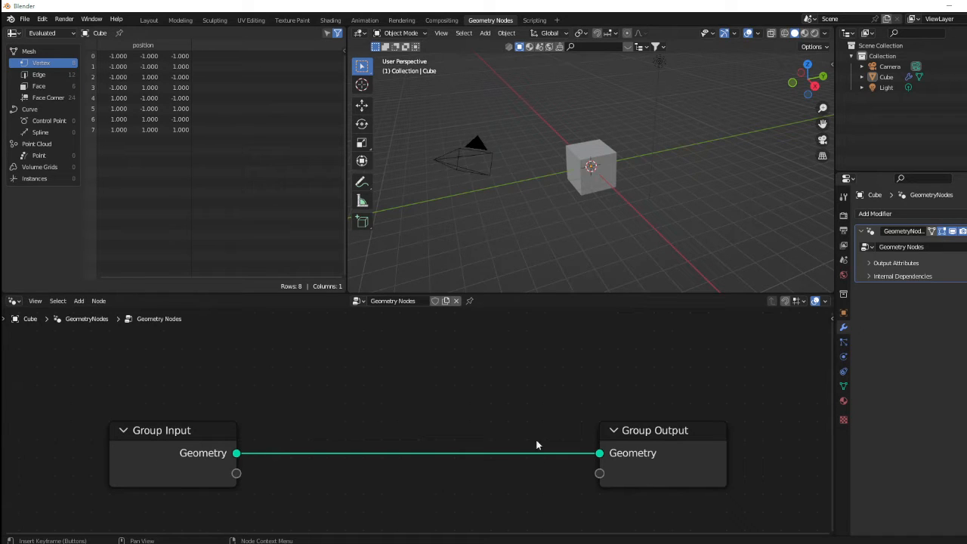
scroll(415, 416, down, 5)
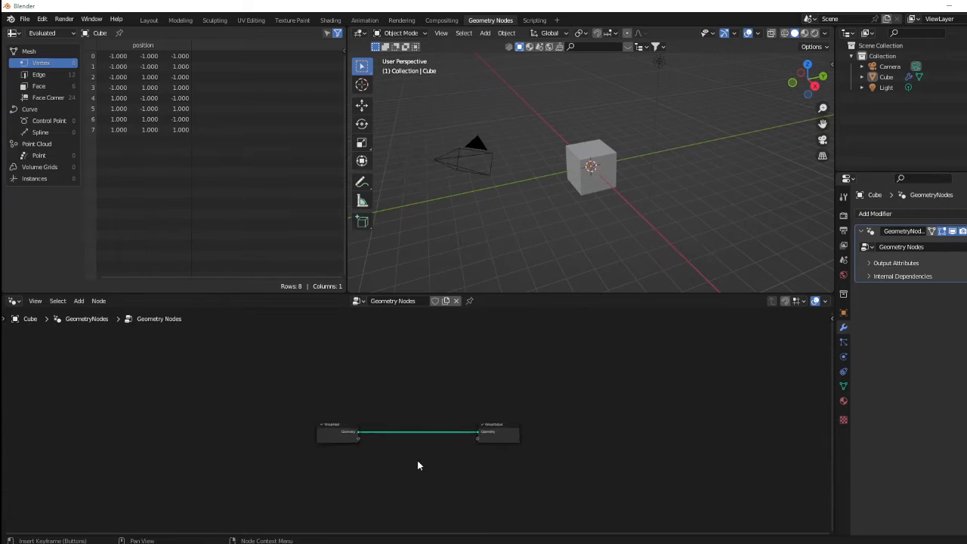
scroll(417, 462, up, 5)
scroll(395, 434, up, 2)
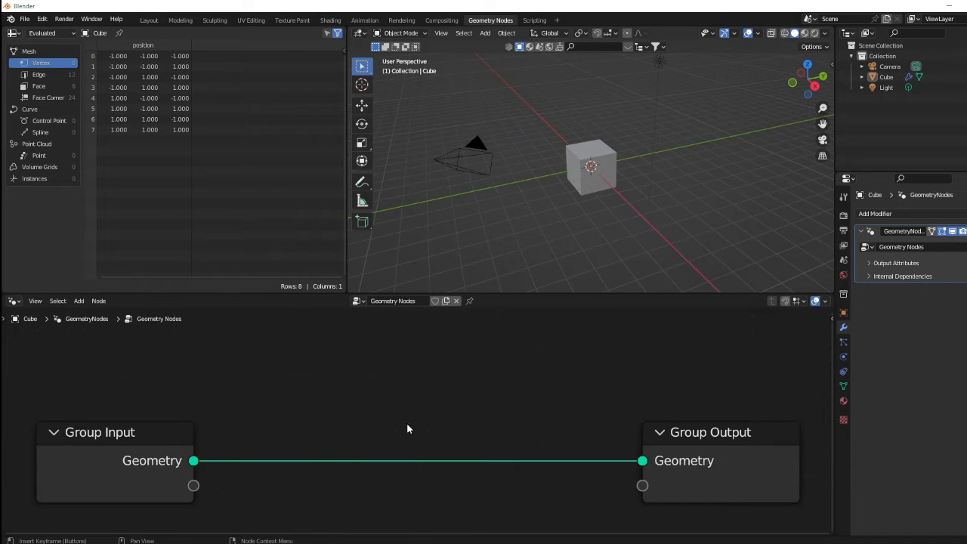
Move the Group Input node closer to and slightly higher than the Group Output node.
scroll(407, 428, down, 2)
click(217, 463)
key(g)
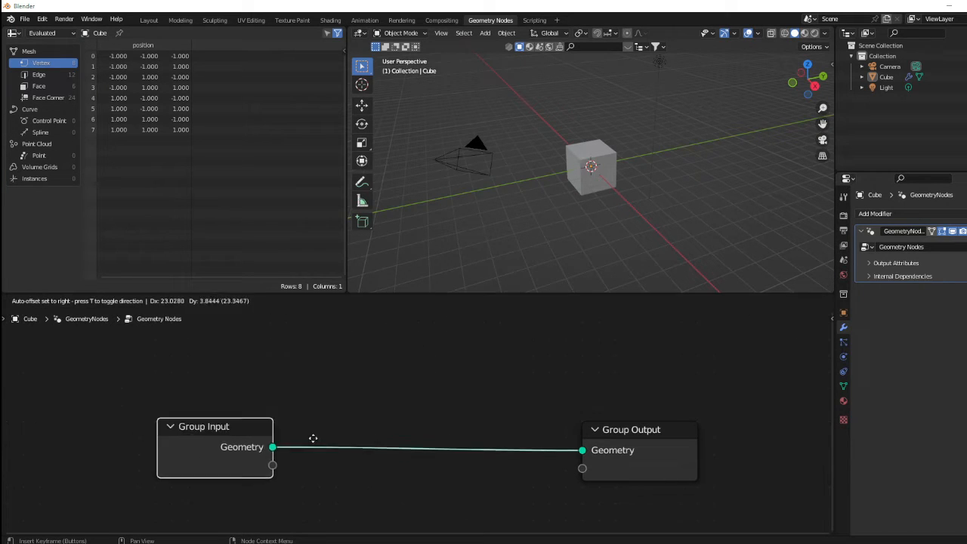
click(408, 410)
scroll(407, 410, down, 2)
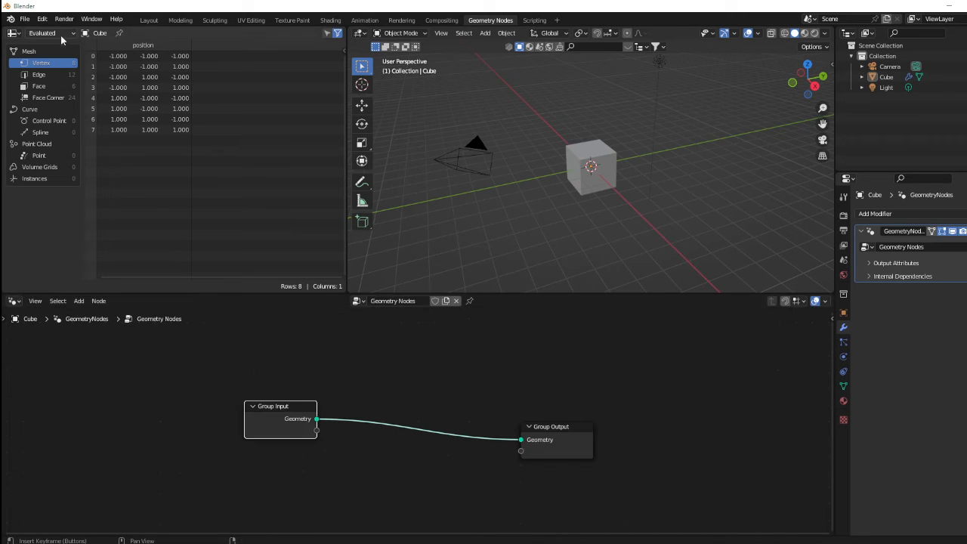
Search the add-on preferences for "node" to check that Node Wrangler is enabled, save the preferences and close them.
click(42, 18)
click(66, 169)
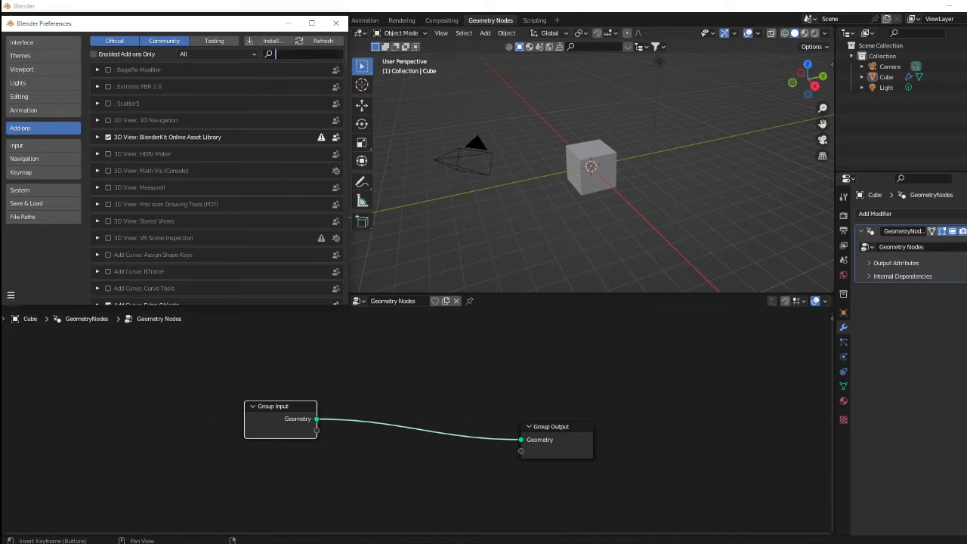
text(node)
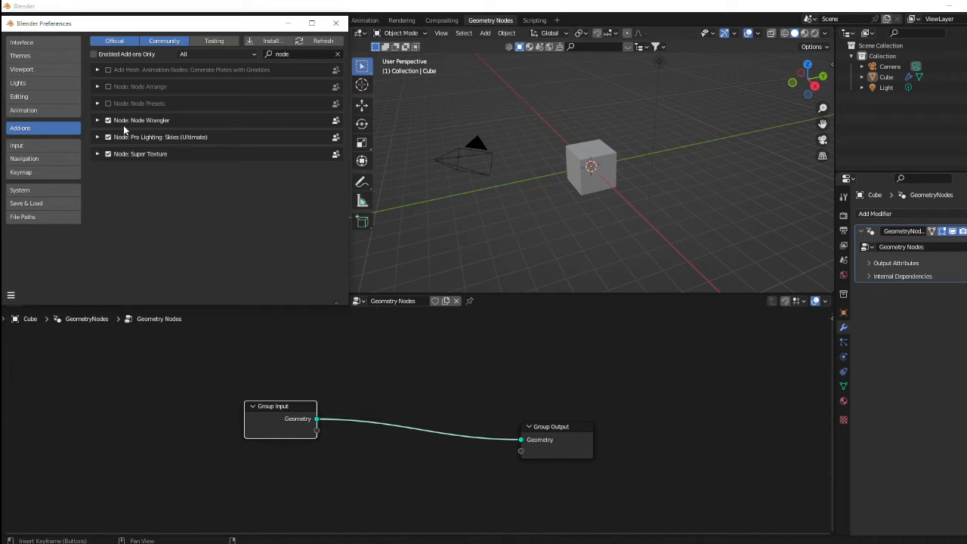
click(11, 296)
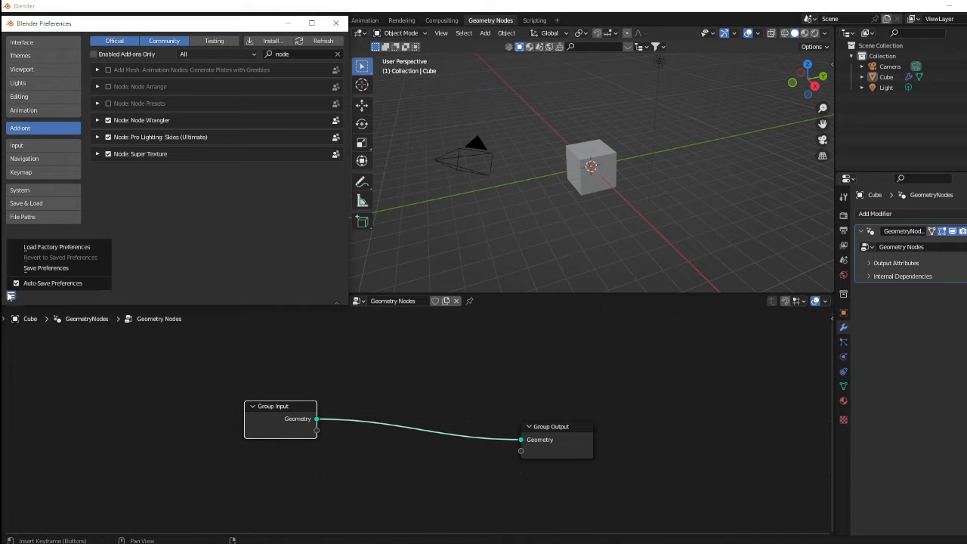
click(47, 267)
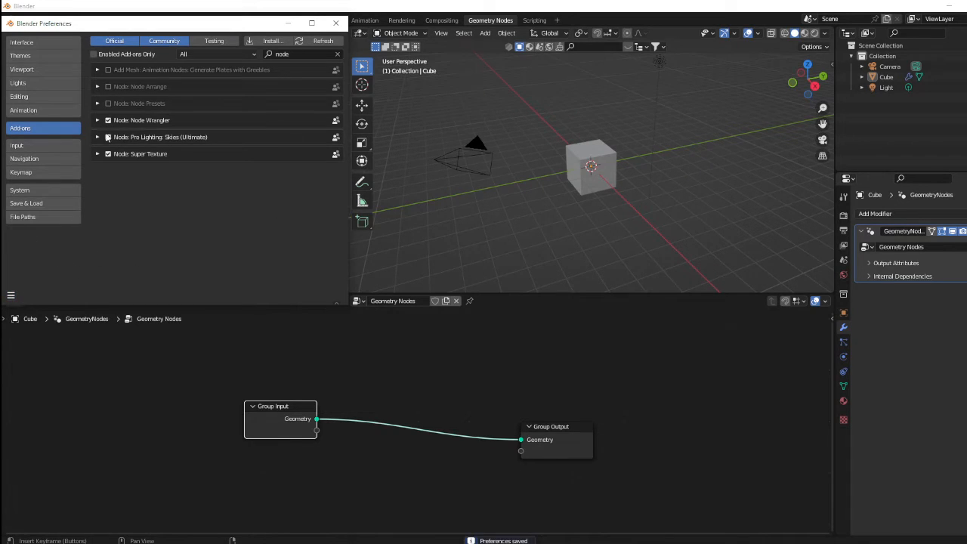
click(336, 22)
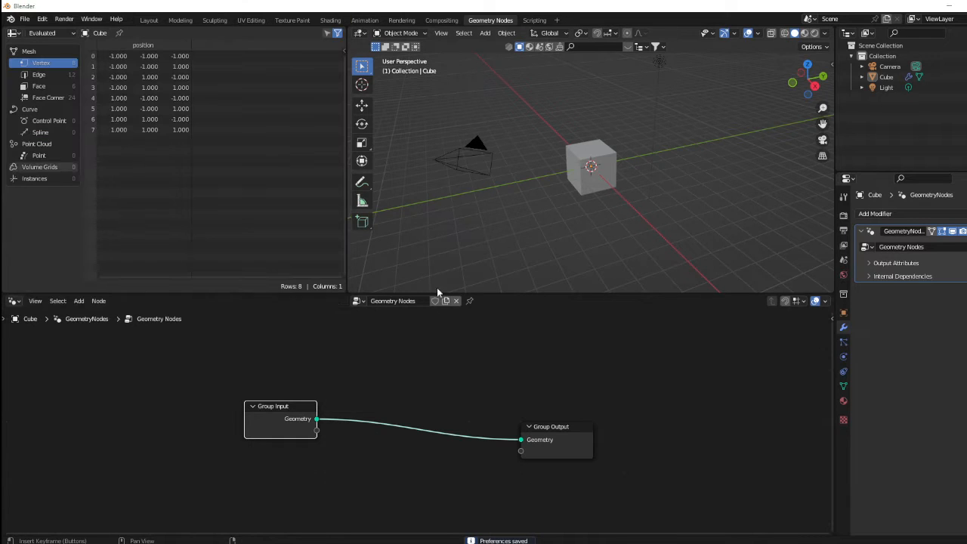
Move the Group Output node slightly higher than the Group Input node and a little closer to it.
scroll(386, 408, up, 3)
drag(195, 422, 196, 422)
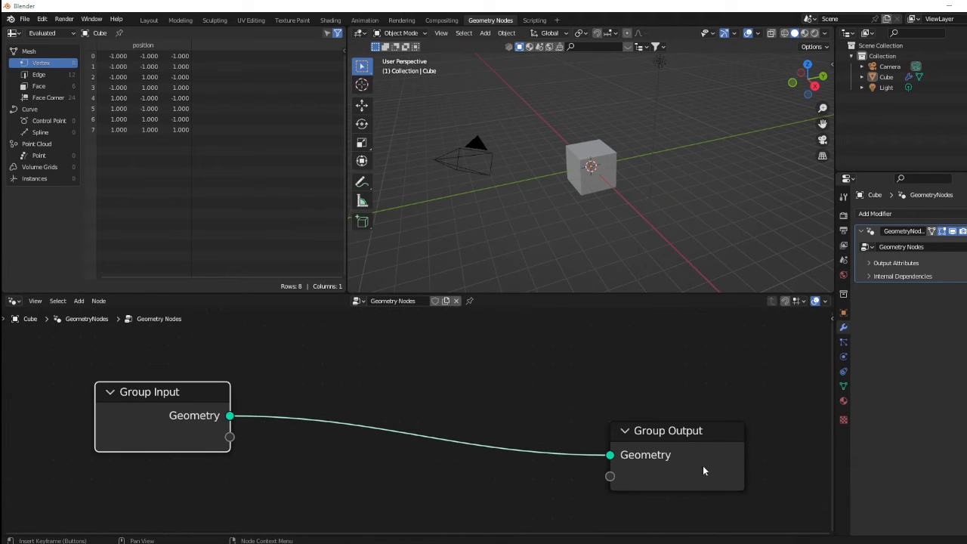
drag(702, 467, 668, 405)
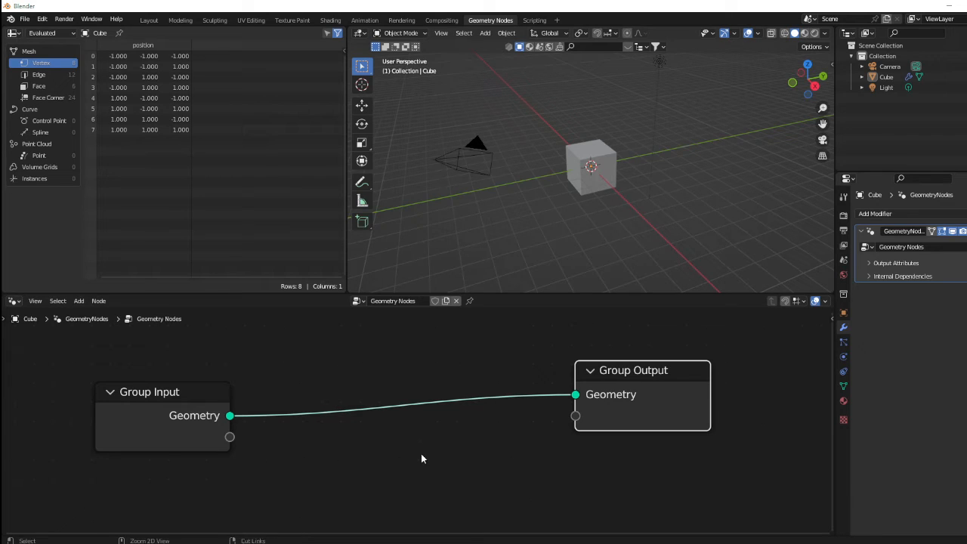
Cut the link between Group Input and Group Output and reconnect them with Lazy Connect, doing this twice.
ctrl+right_drag(393, 364, 398, 486)
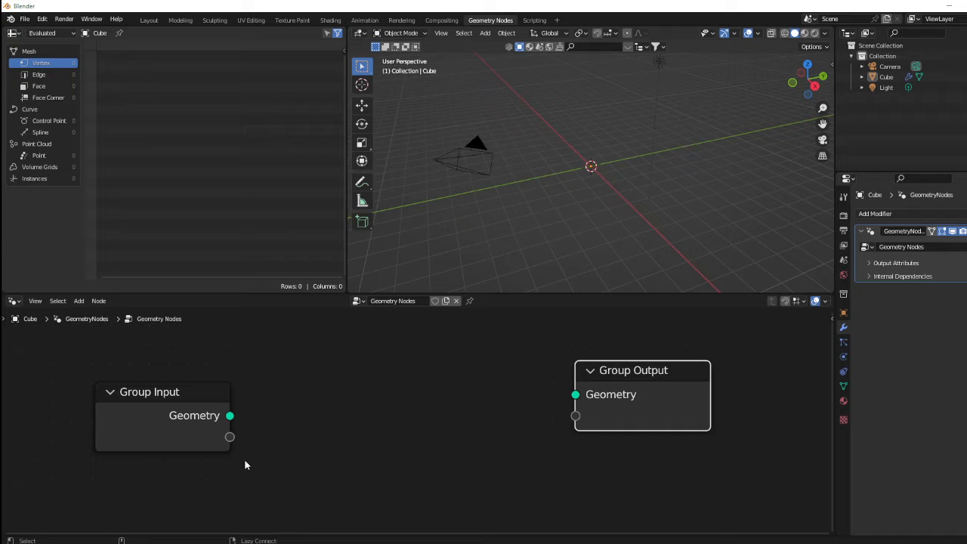
alt+right_drag(199, 419, 609, 414)
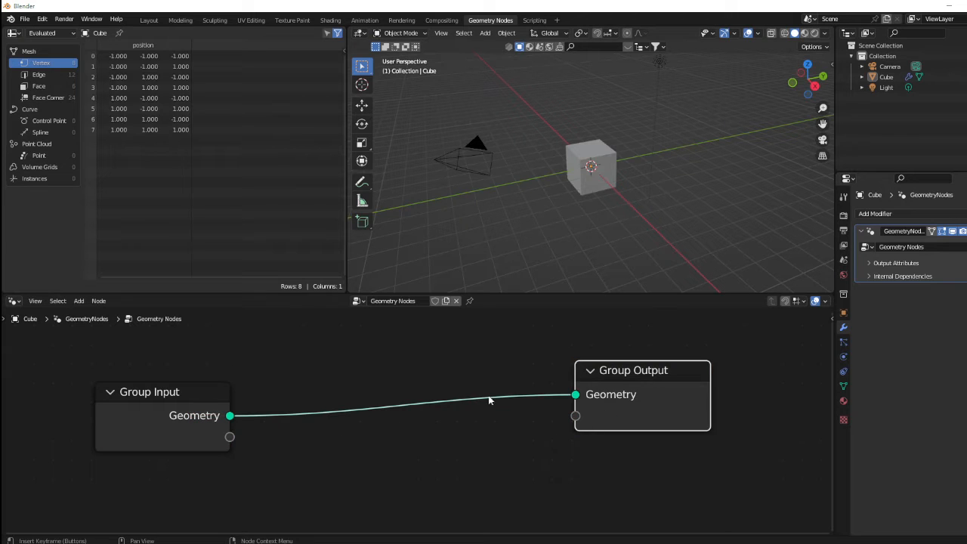
key(ctrl)
ctrl+right_drag(433, 342, 458, 503)
key(alt)
alt+right_drag(174, 429, 571, 385)
Add a Cylinder mesh primitive node above the link between Group Input and Group Output.
scroll(426, 441, down, 6)
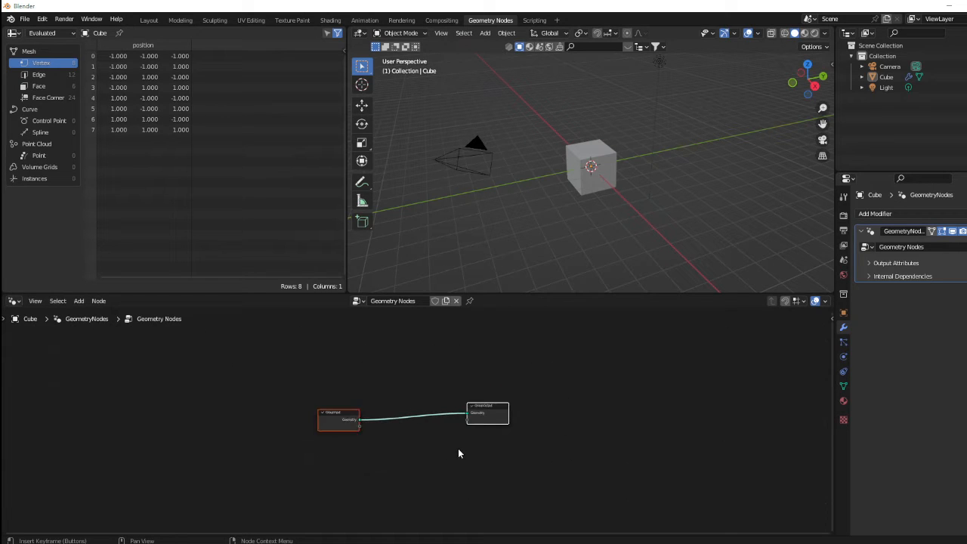
scroll(458, 450, up, 3)
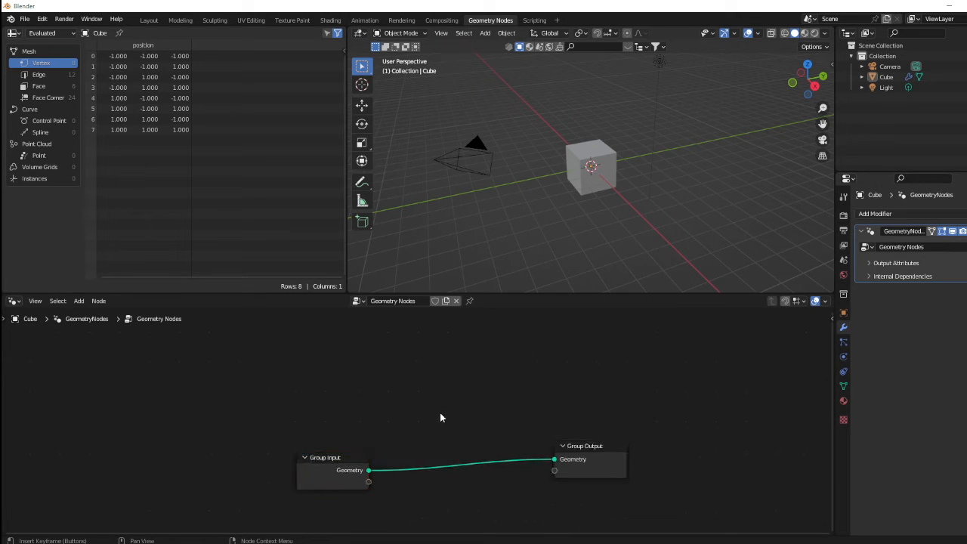
key(shift+a)
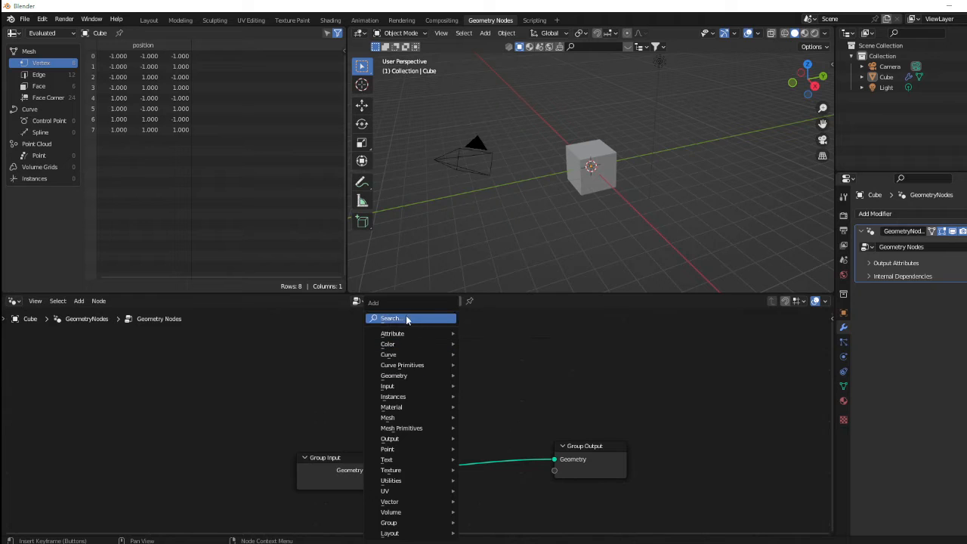
click(410, 320)
text(cyl)
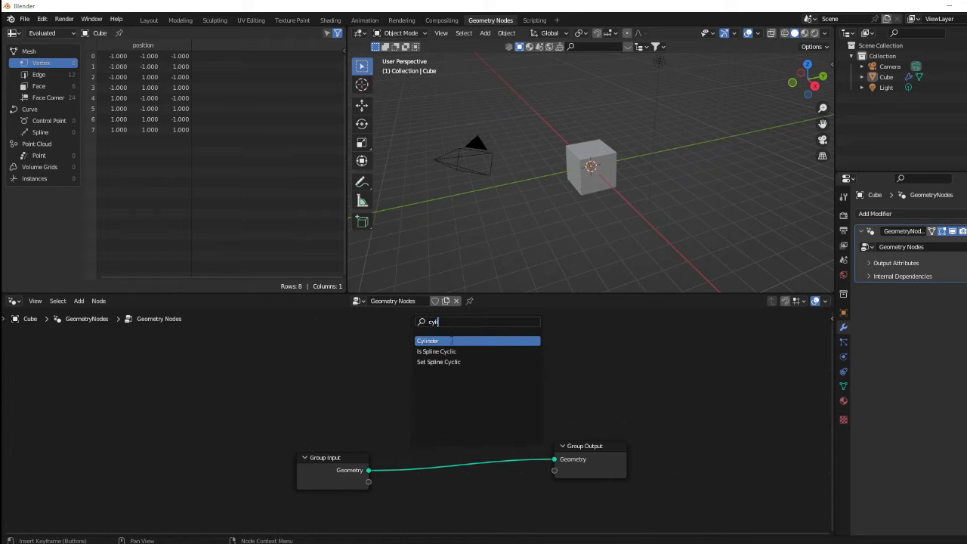
click(451, 341)
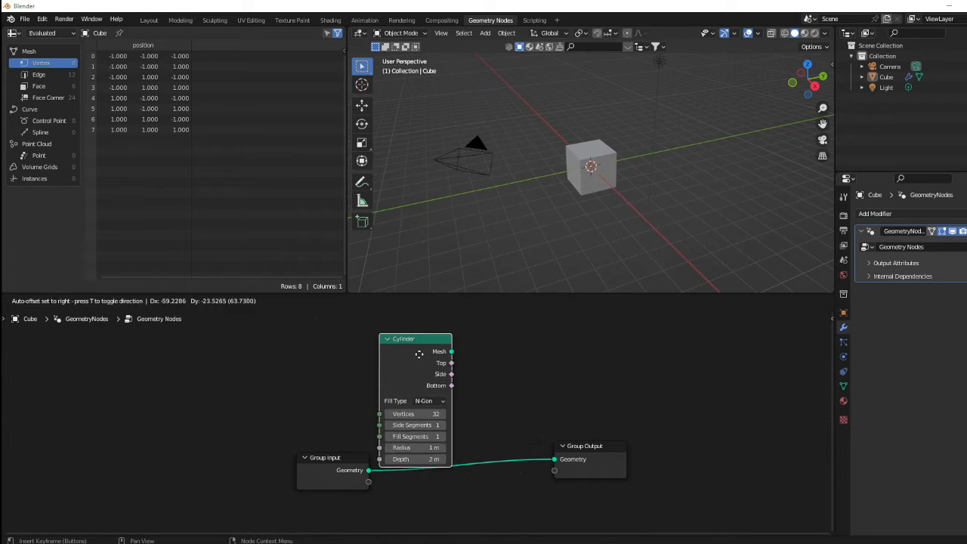
click(436, 358)
Move the Group Input node aside and connect the Cylinder's Mesh output to the Group Output geometry.
drag(324, 471, 271, 492)
drag(450, 347, 610, 435)
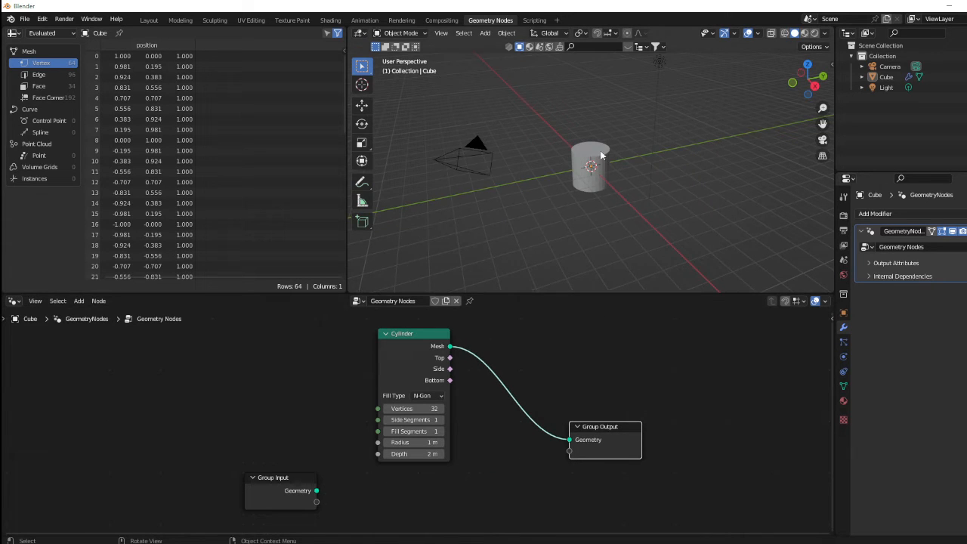
scroll(619, 162, up, 5)
Shift the Cylinder node slightly and set its Vertices to 39.
drag(380, 350, 365, 380)
scroll(382, 447, up, 3)
mouse_move(382, 454)
mouse_down()
mouse_move(427, 454)
mouse_move(370, 455)
mouse_move(385, 455)
mouse_up()
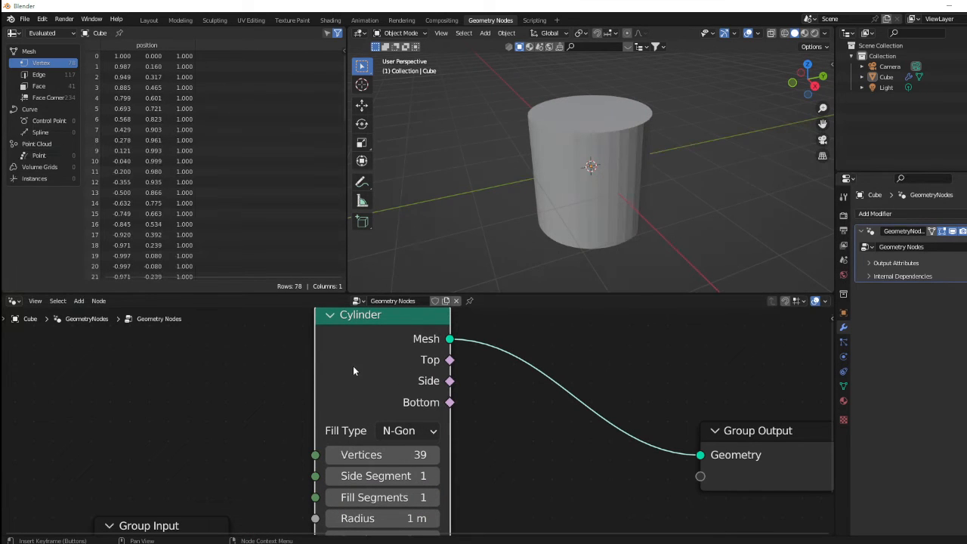
Move the unused Group Input node further away from the Cylinder node.
scroll(353, 366, down, 2)
scroll(463, 428, down, 2)
drag(281, 502, 173, 527)
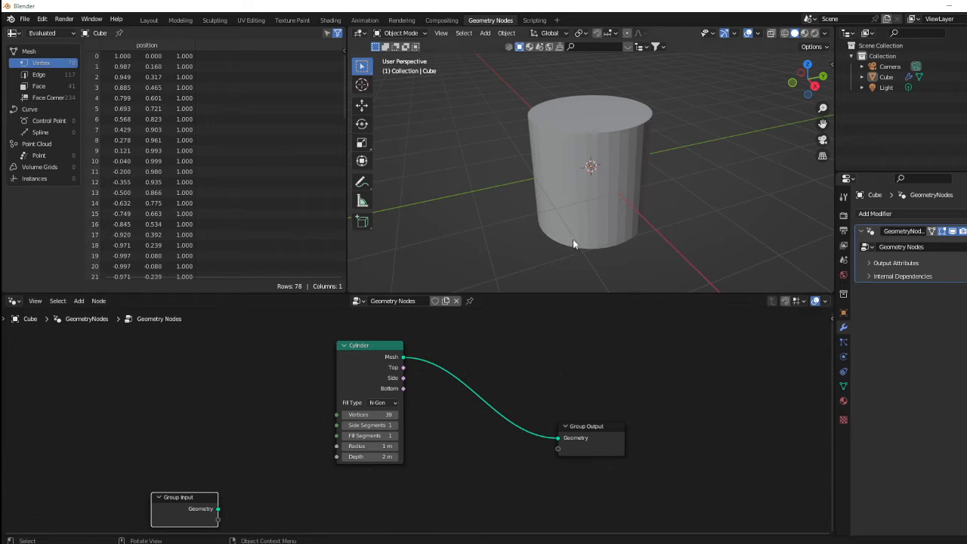
Add a Cube mesh primitive node below the Cylinder node.
click(431, 485)
key(shift+a)
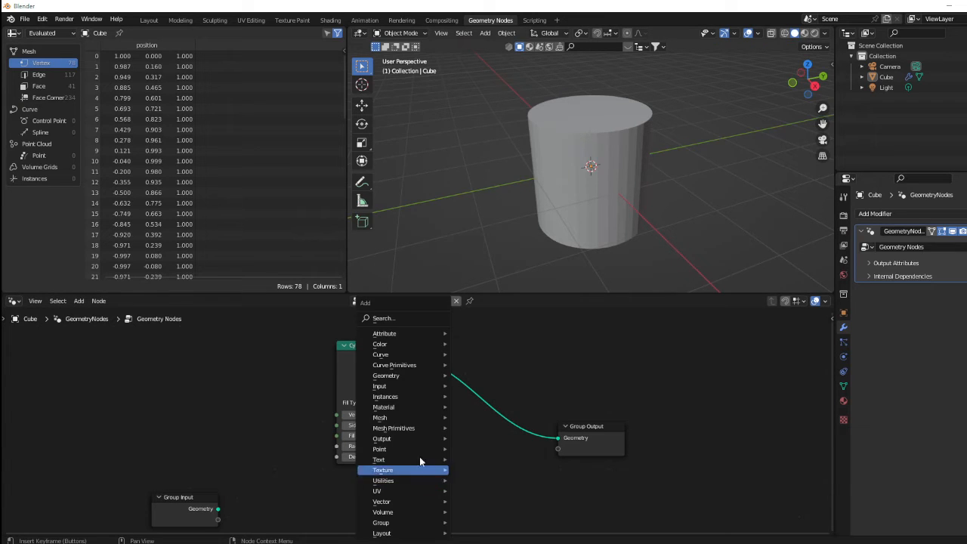
click(400, 320)
text(cu)
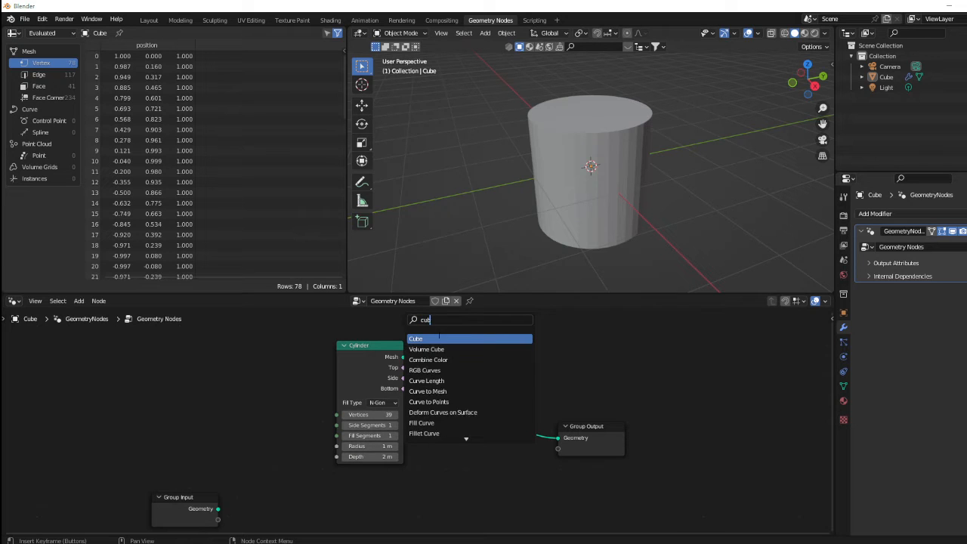
click(439, 339)
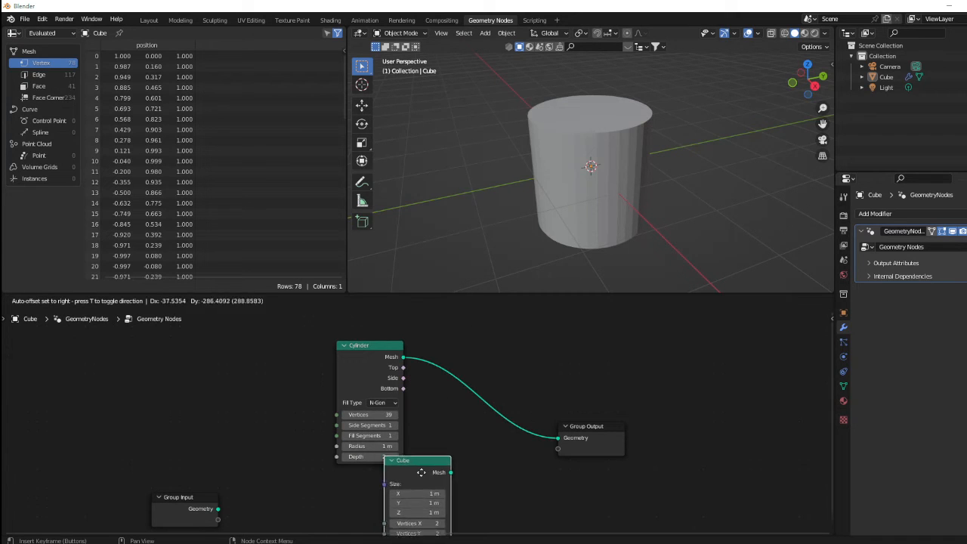
Rearrange the Cylinder, Cube and Group Output nodes, leaving more space before Group Output.
drag(312, 342, 630, 518)
drag(345, 366, 312, 347)
click(584, 462)
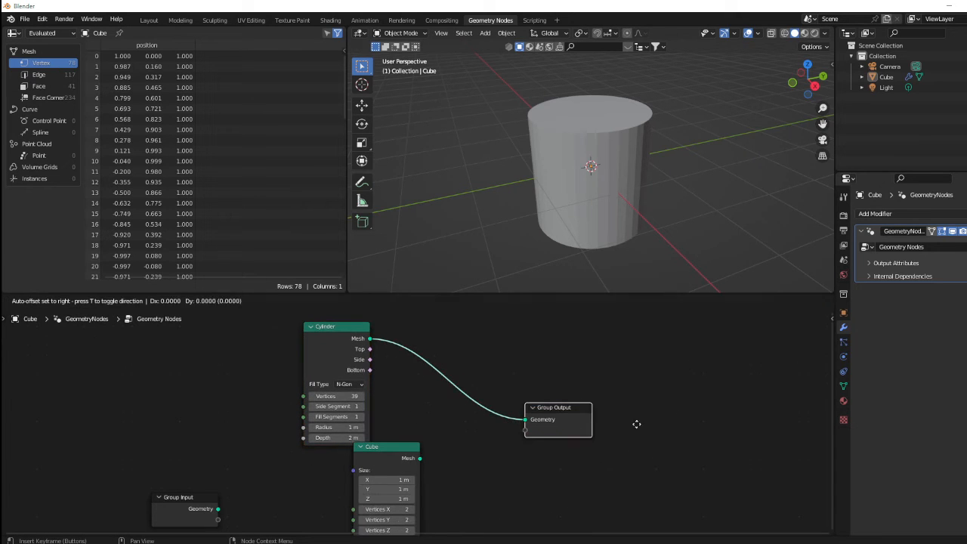
drag(562, 413, 673, 401)
drag(401, 458, 450, 448)
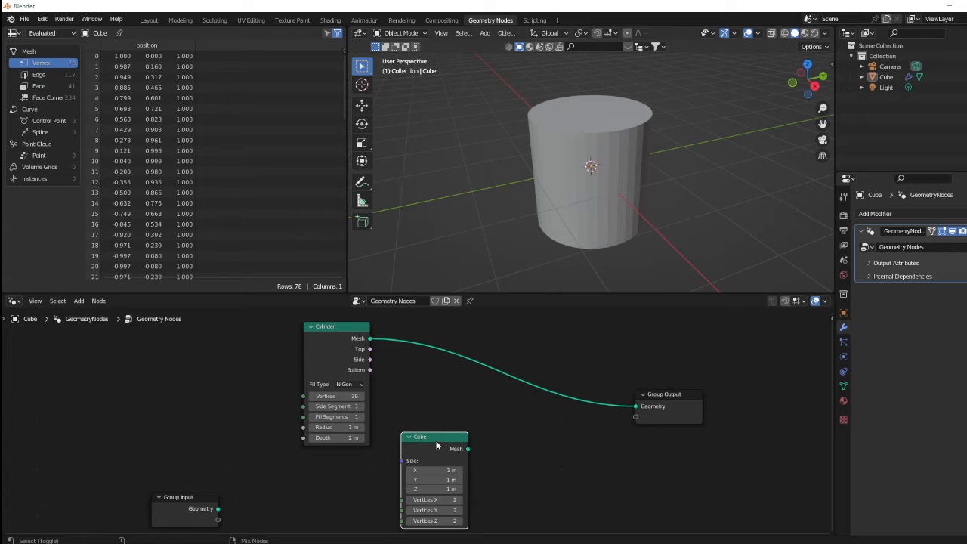
Combine the Cube and Cylinder with Node Wrangler's mix shortcut into a Join Geometry node and expand that node.
ctrl+shift+right_drag(444, 457, 504, 399)
scroll(544, 393, up, 3)
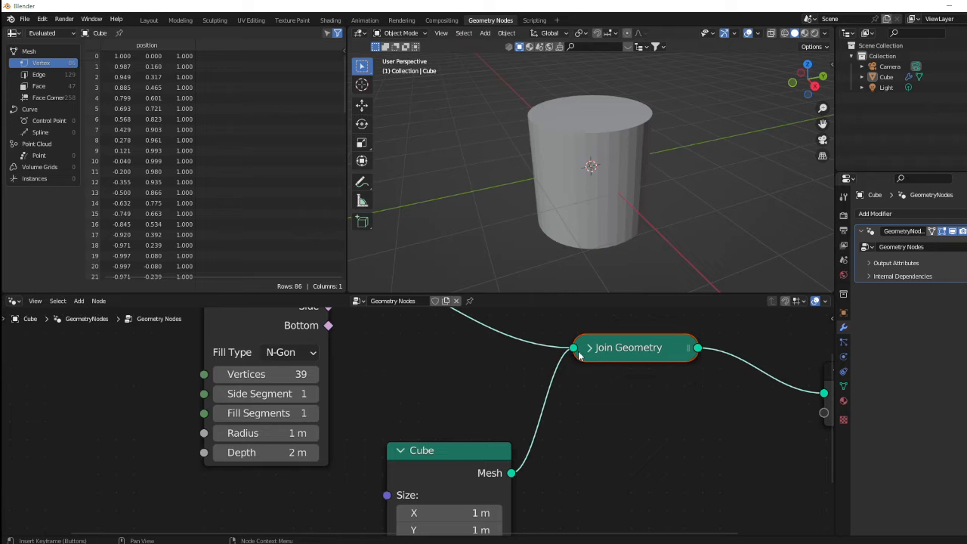
click(590, 347)
scroll(633, 430, down, 4)
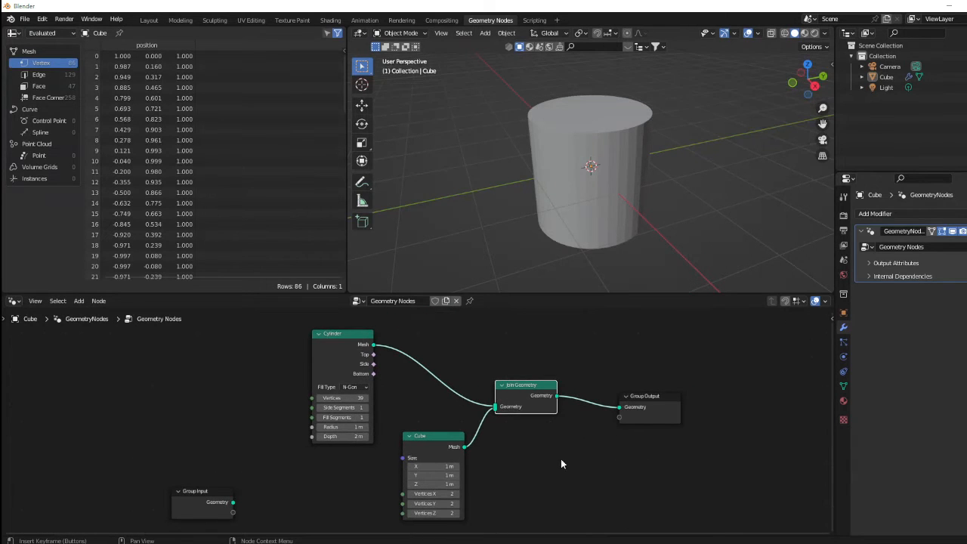
key(shift+a)
click(555, 333)
text(joi)
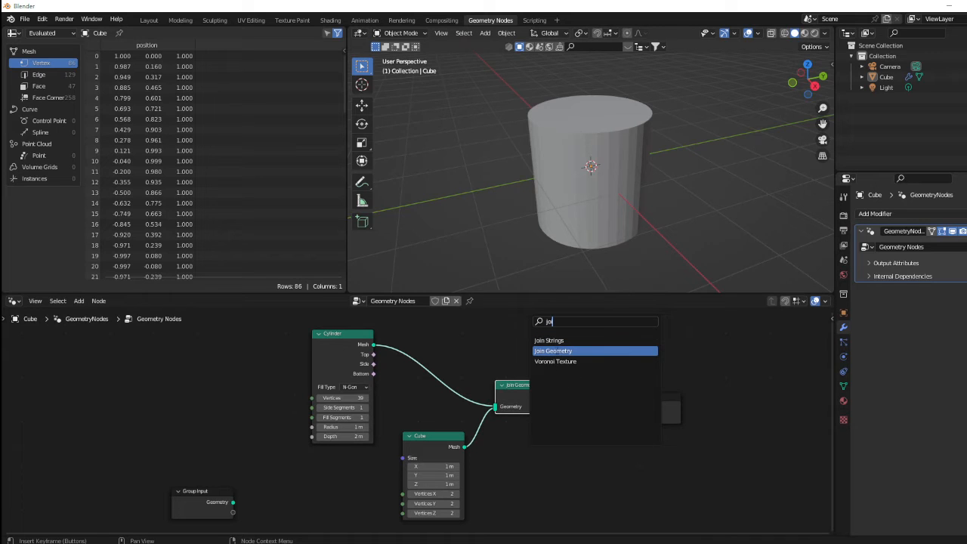
click(523, 476)
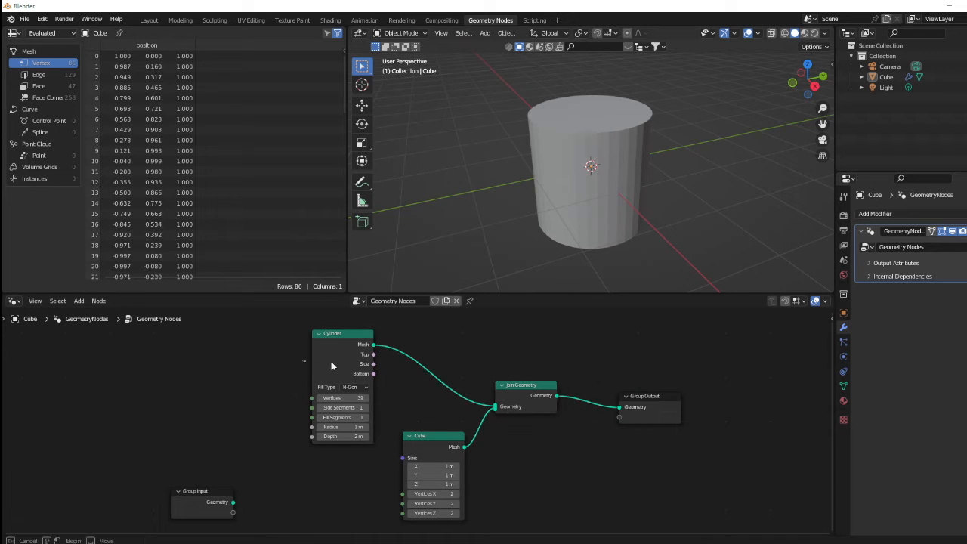
Stack the Cylinder node above the Cube node, with a gap between them.
drag(346, 371, 393, 359)
drag(436, 440, 383, 469)
scroll(425, 480, up, 1)
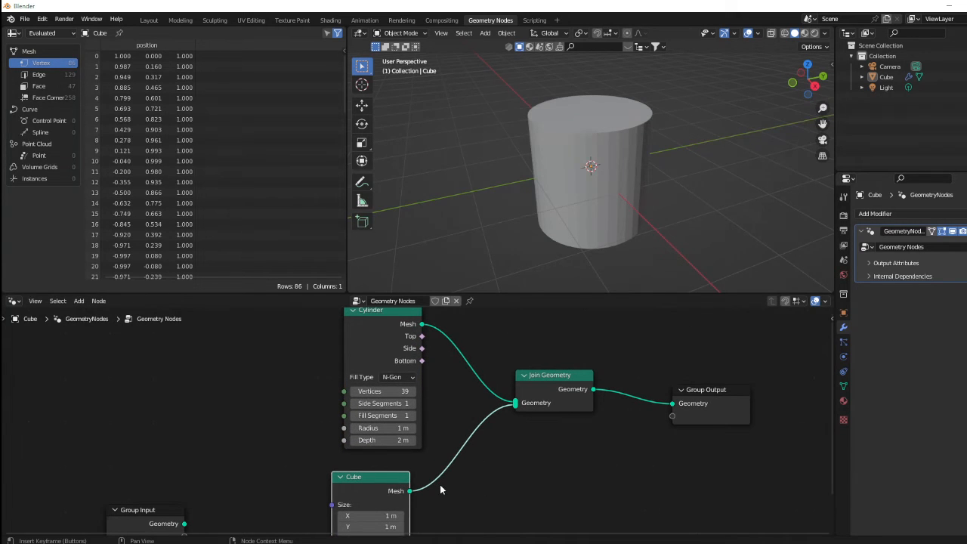
Create a second Join Geometry node from the Cube and Cylinder nodes and expand it.
ctrl+shift+right_drag(368, 490, 371, 376)
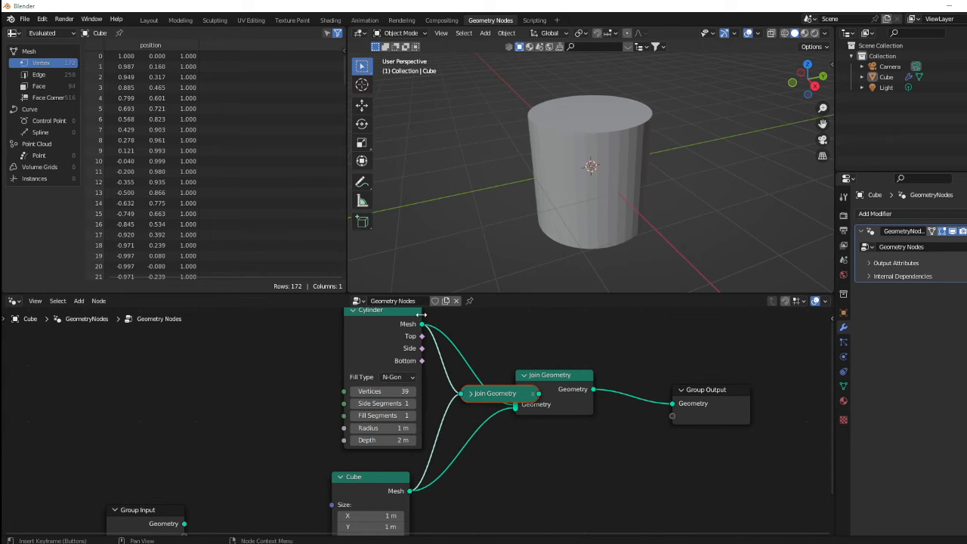
click(471, 394)
scroll(491, 423, up, 1)
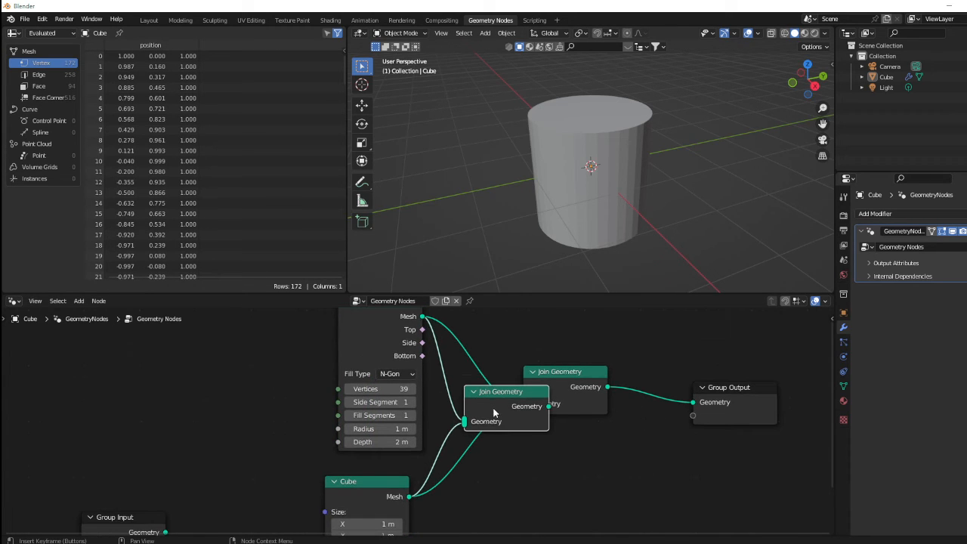
Delete the overlapping second Join Geometry node, set Group Input apart from the other nodes, and shift the whole tree.
key(x)
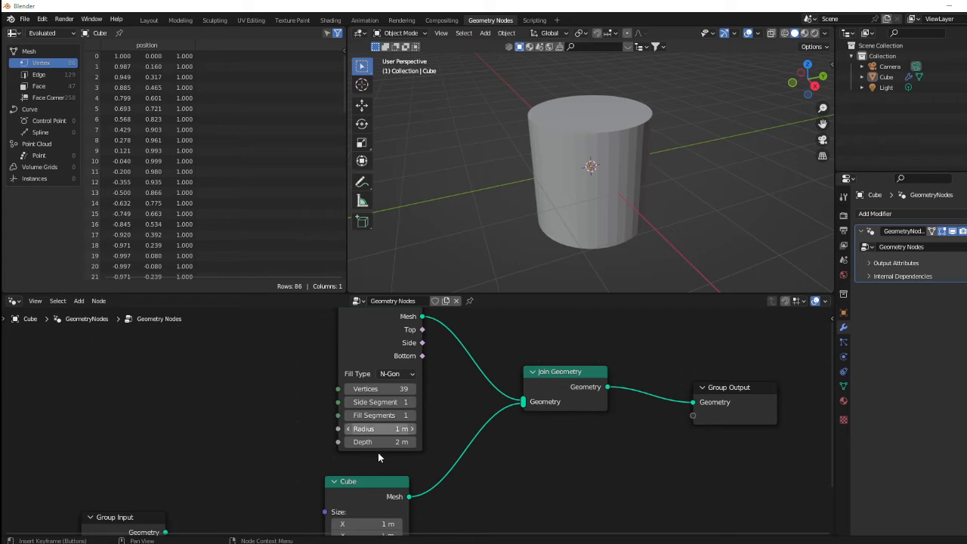
scroll(340, 467, down, 9)
drag(270, 482, 162, 516)
key(a)
drag(391, 466, 325, 457)
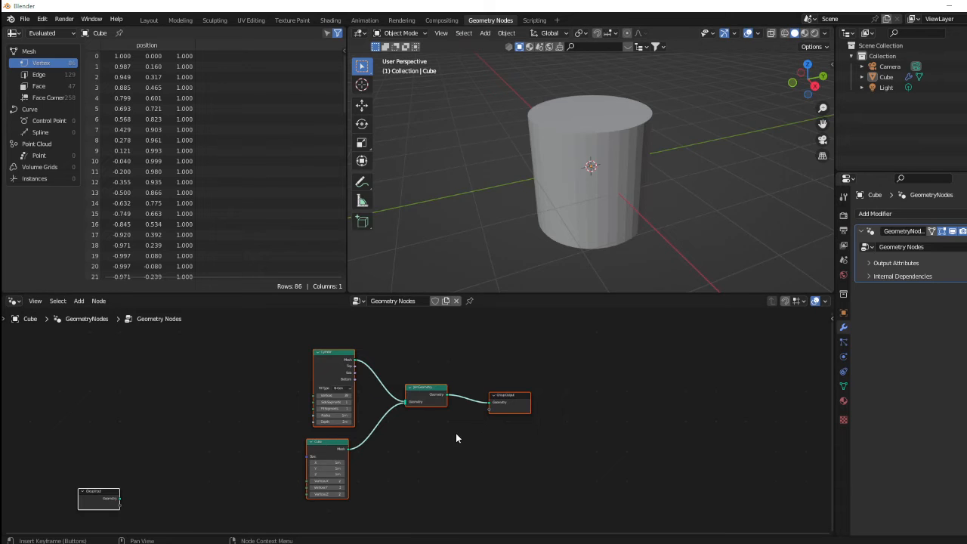
Add a Transform node and insert it on the link between the Cube and Join Geometry nodes.
scroll(415, 431, up, 4)
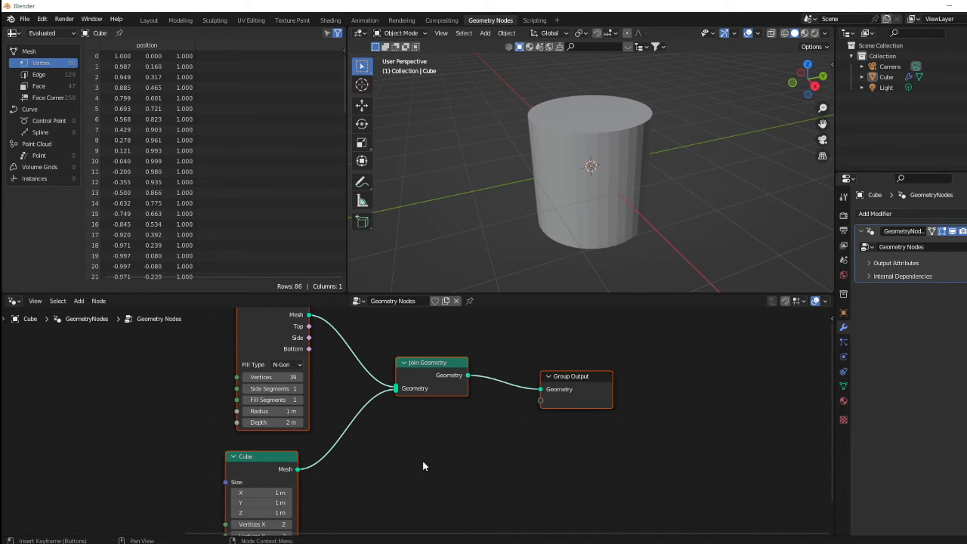
key(shift+a)
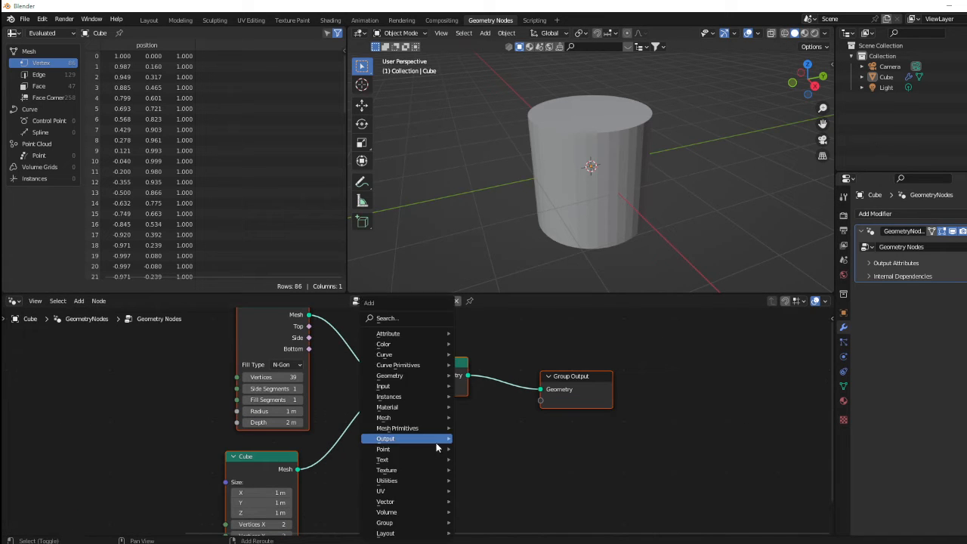
click(412, 317)
text(tr)
click(446, 337)
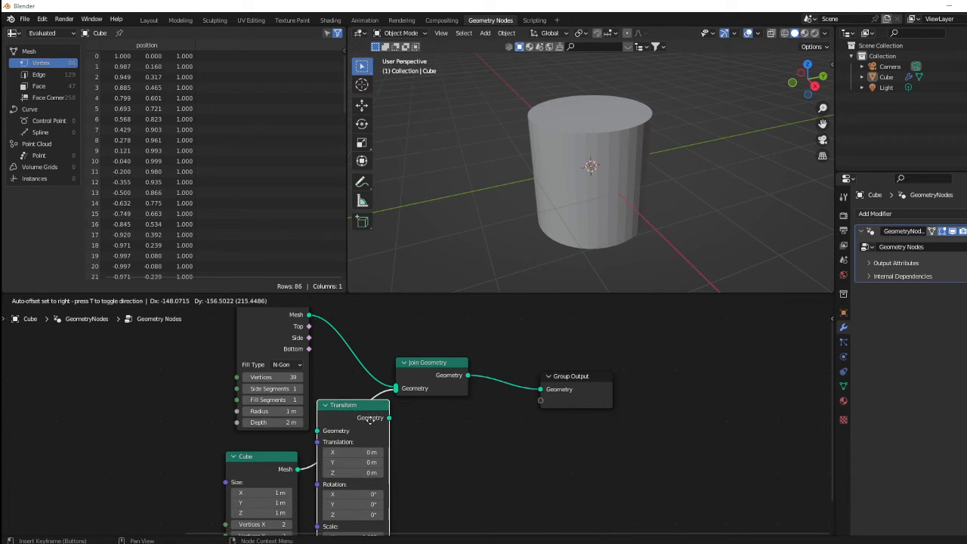
click(370, 423)
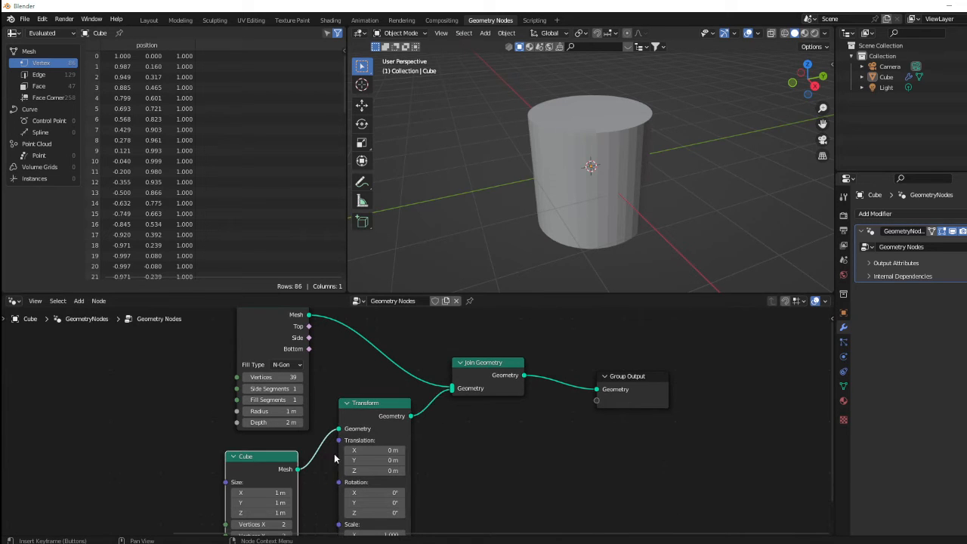
Move the Cylinder node away from the Transform node and set the Transform's Z translation to 1.5 m.
drag(276, 338, 191, 370)
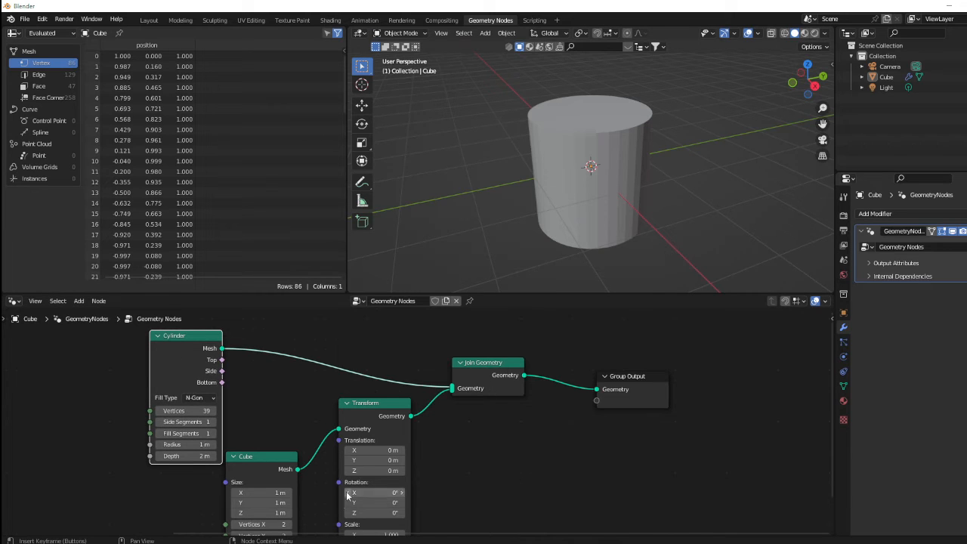
scroll(385, 484, up, 2)
click(398, 487)
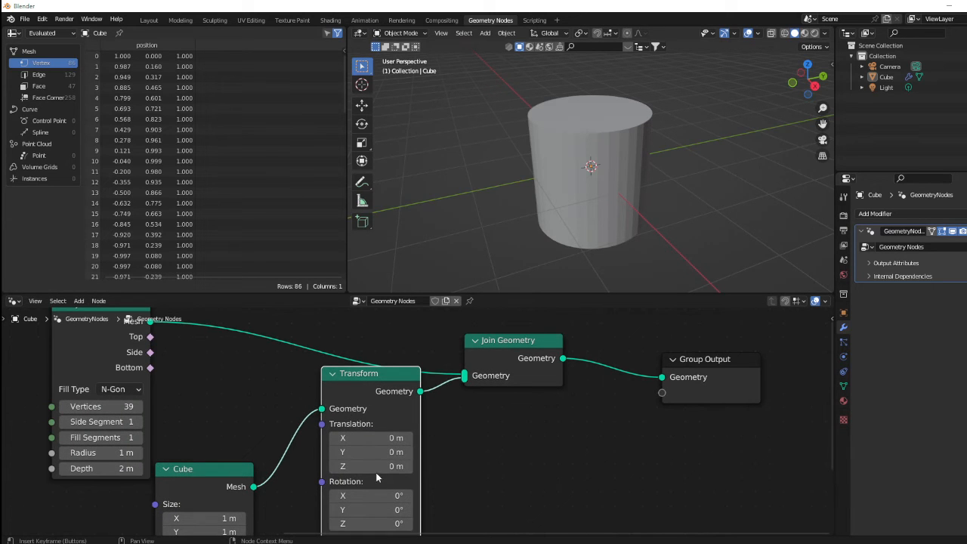
drag(360, 470, 370, 470)
scroll(484, 479, down, 3)
scroll(440, 489, up, 2)
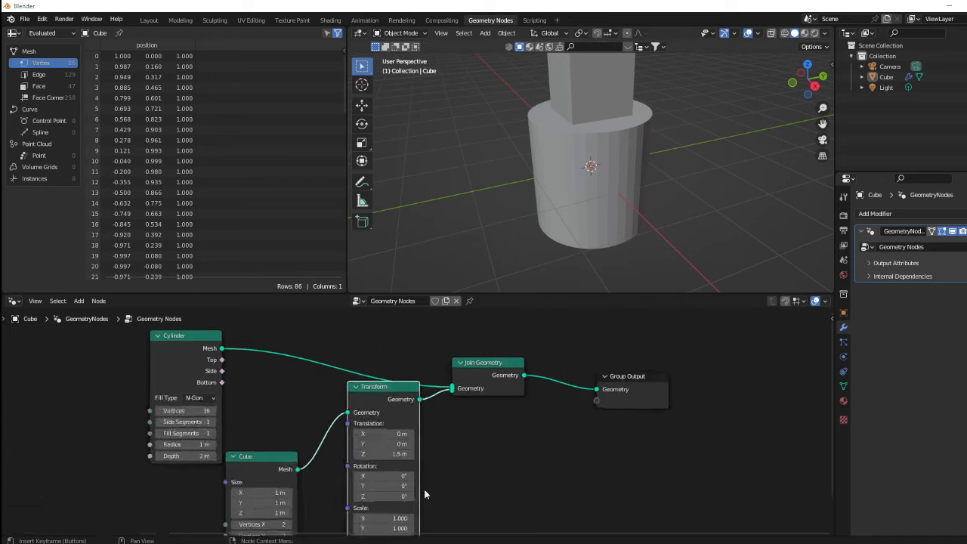
Set the Transform node's X rotation to -61.4° and enlarge the 3D viewport so the whole cube shows.
scroll(416, 492, up, 1)
mouse_move(374, 489)
mouse_down()
mouse_move(416, 489)
mouse_move(363, 490)
mouse_up()
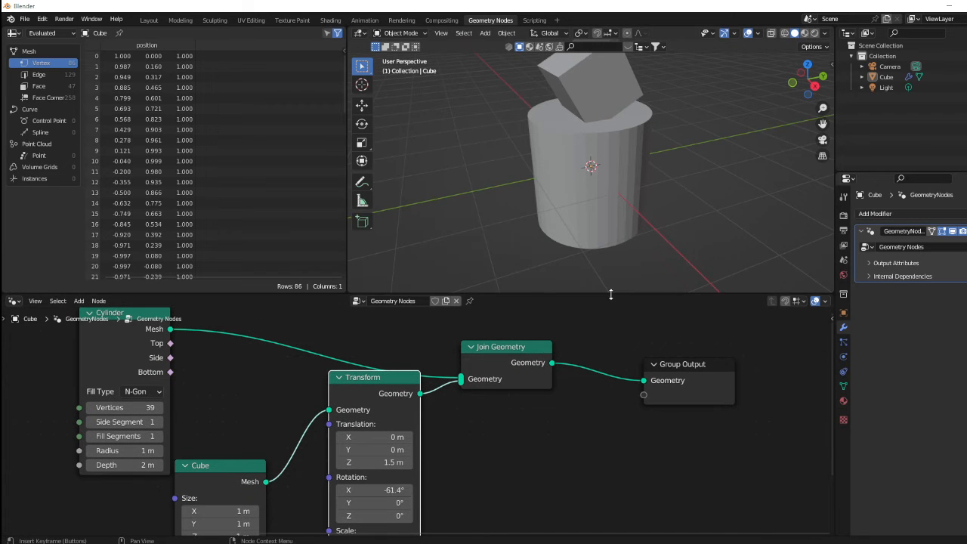
drag(610, 294, 611, 333)
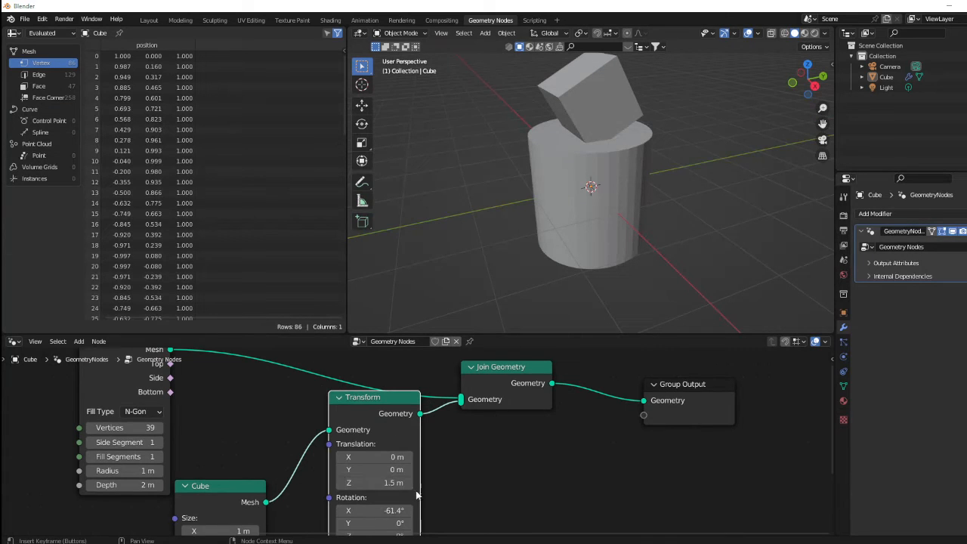
Reposition the whole node tree and set the Transform node's X scale to 1.900.
scroll(416, 495, down, 3)
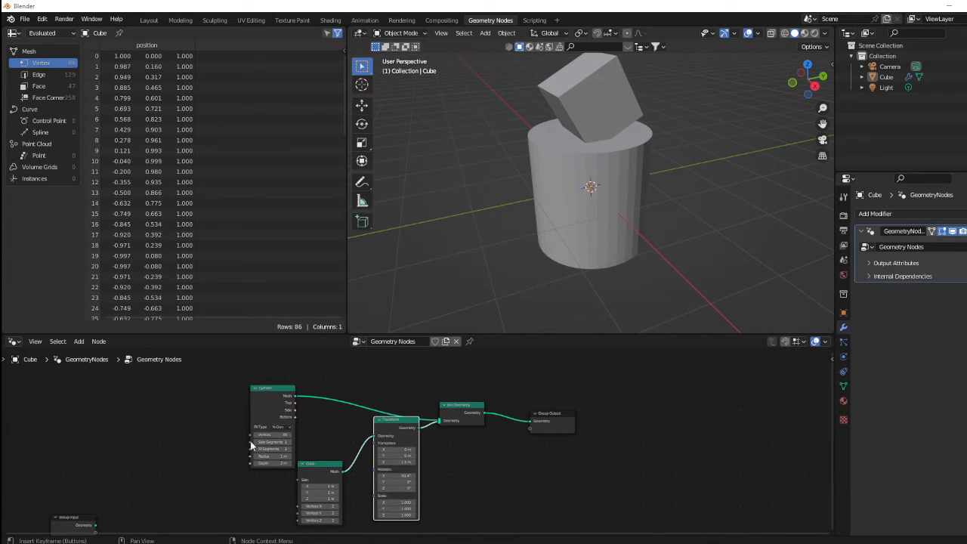
key(a)
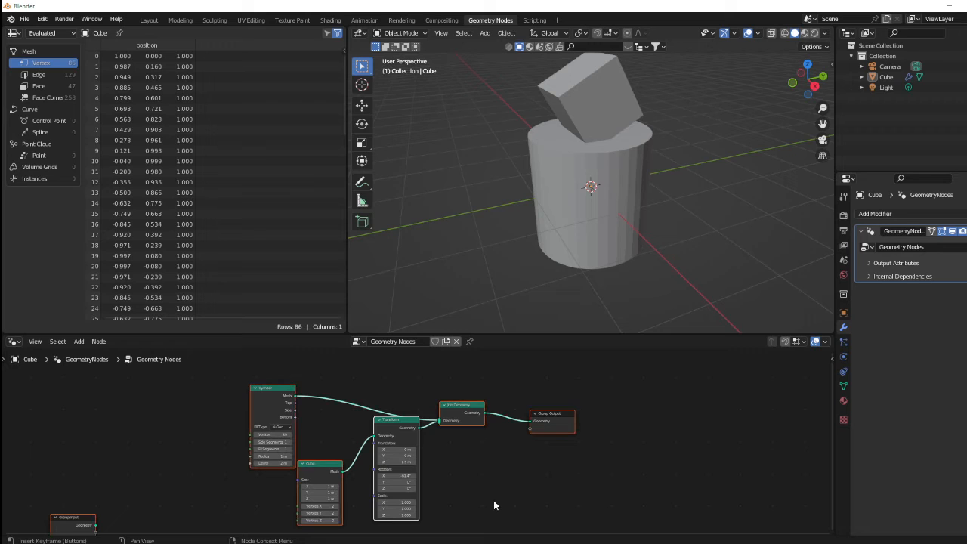
key(g)
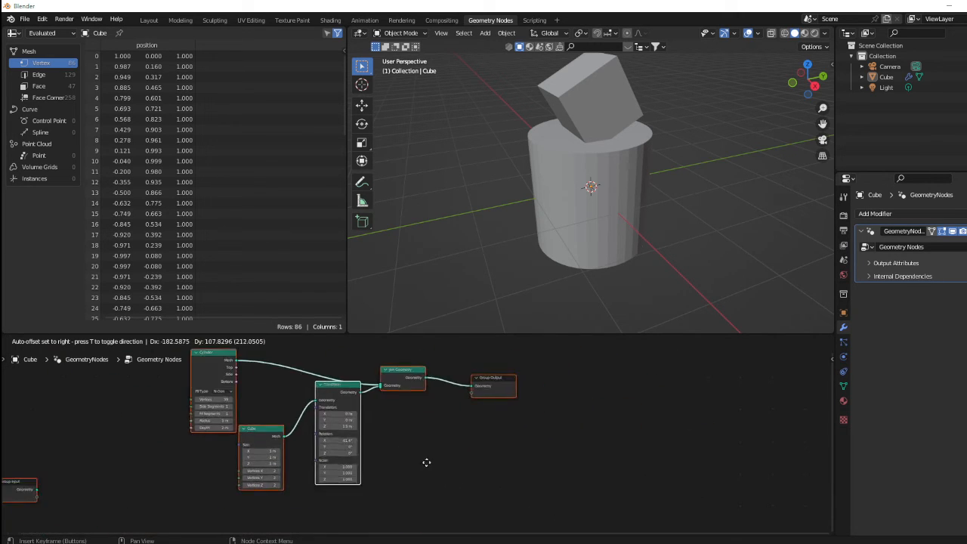
click(484, 493)
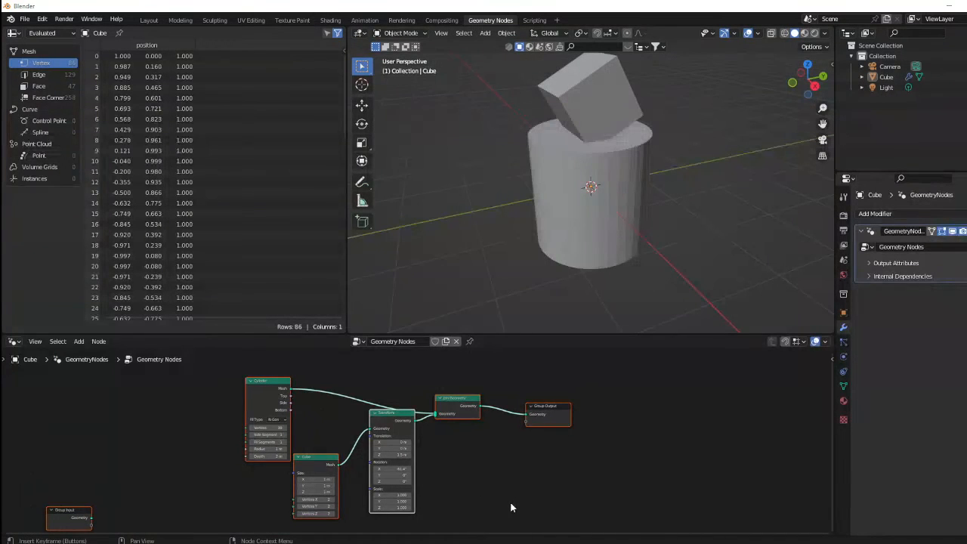
key(g)
click(551, 491)
scroll(561, 499, up, 10)
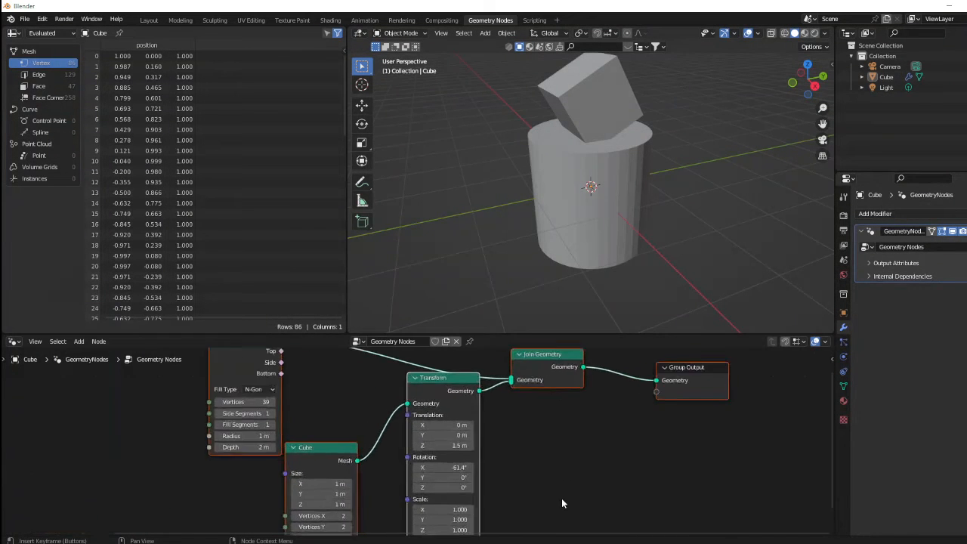
scroll(559, 503, down, 3)
mouse_move(447, 515)
mouse_down()
mouse_move(470, 515)
mouse_move(435, 515)
mouse_move(514, 515)
mouse_move(442, 514)
mouse_move(463, 514)
mouse_up()
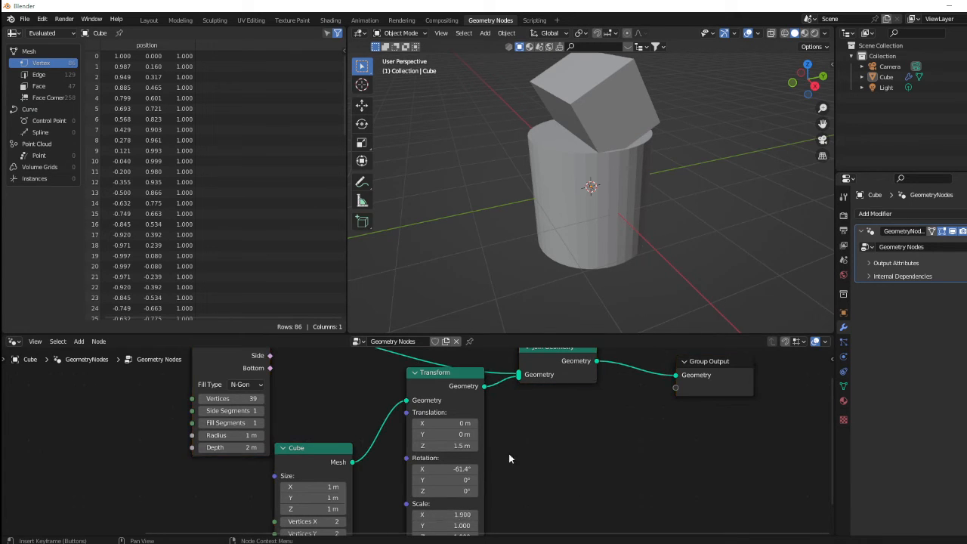
Shift all nodes together and move Group Output alone much farther from the Join Geometry node.
scroll(467, 476, down, 3)
scroll(467, 476, down, 2)
drag(182, 496, 126, 517)
key(a)
key(g)
click(351, 475)
click(498, 486)
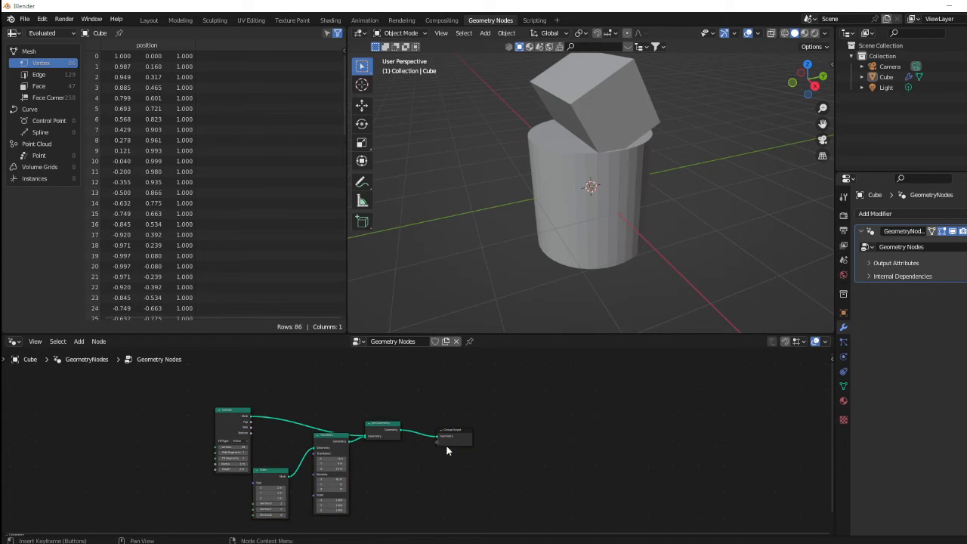
drag(457, 446, 600, 436)
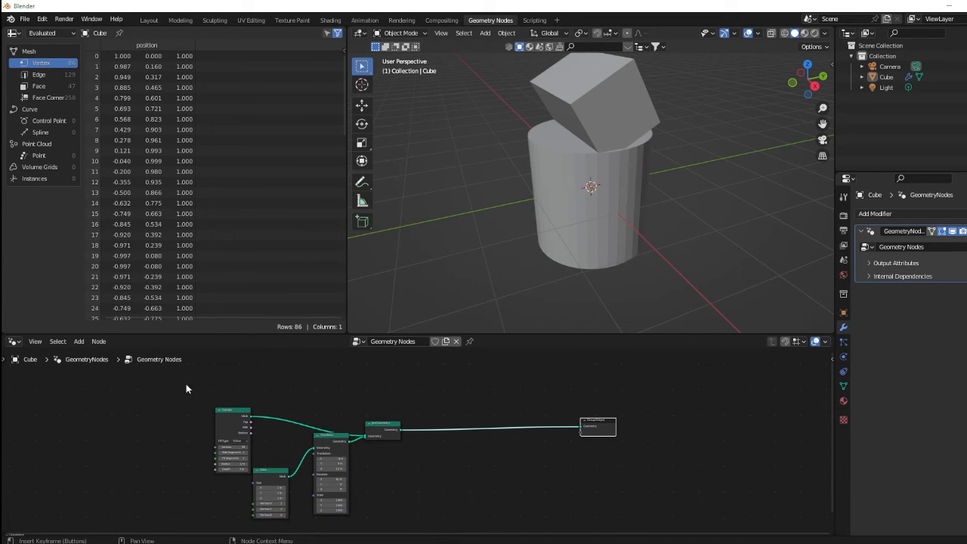
Enclose the Cylinder, Cube, Transform and Join Geometry nodes in a frame and move it closer to Group Output.
drag(169, 374, 461, 528)
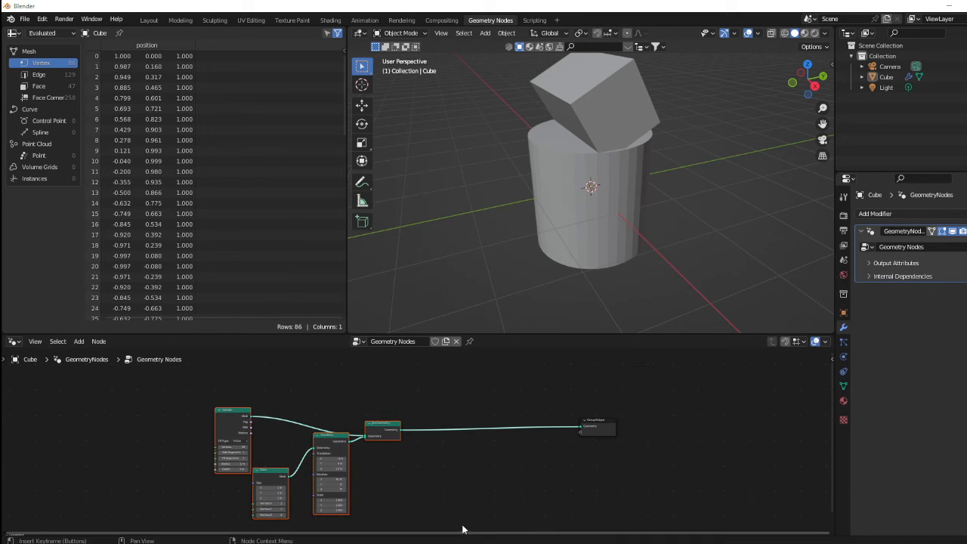
key(shift)
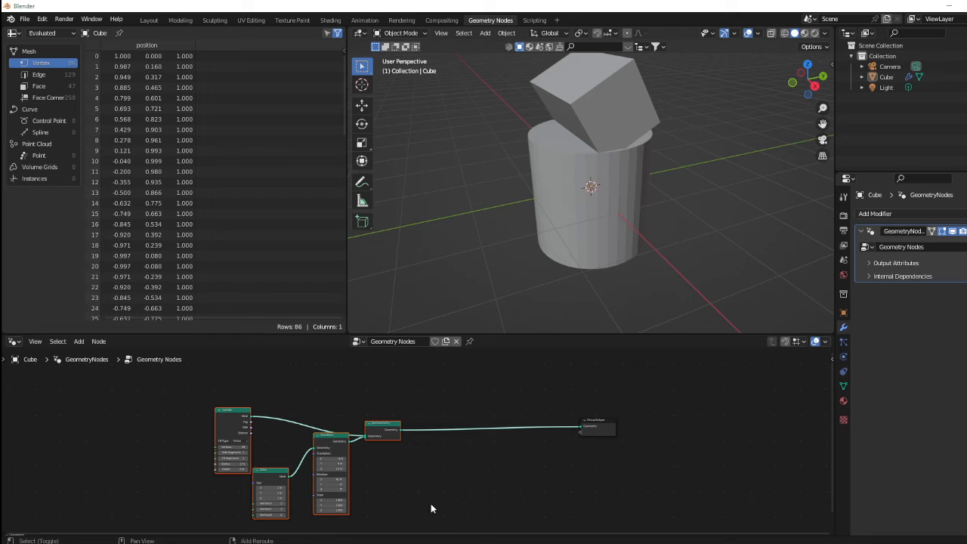
key(ctrl+j)
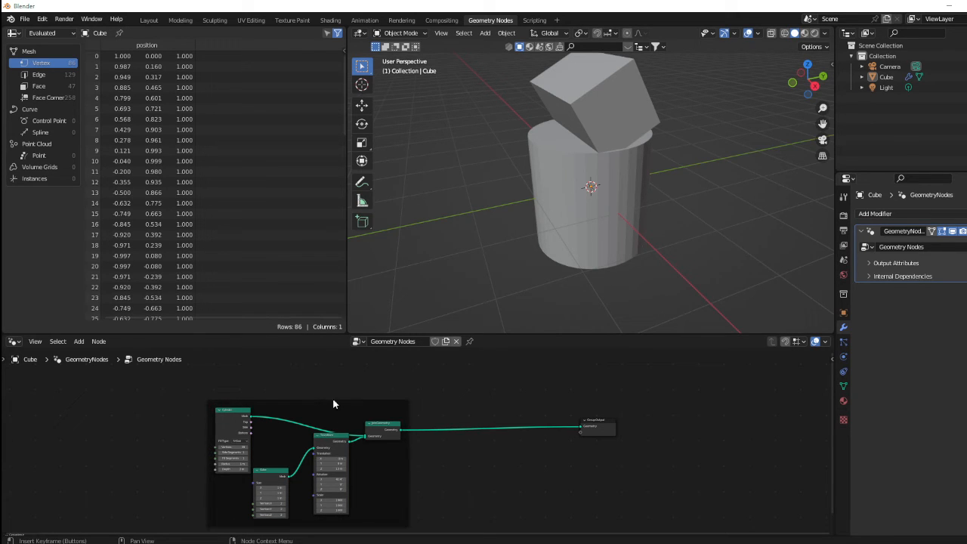
drag(328, 403, 397, 397)
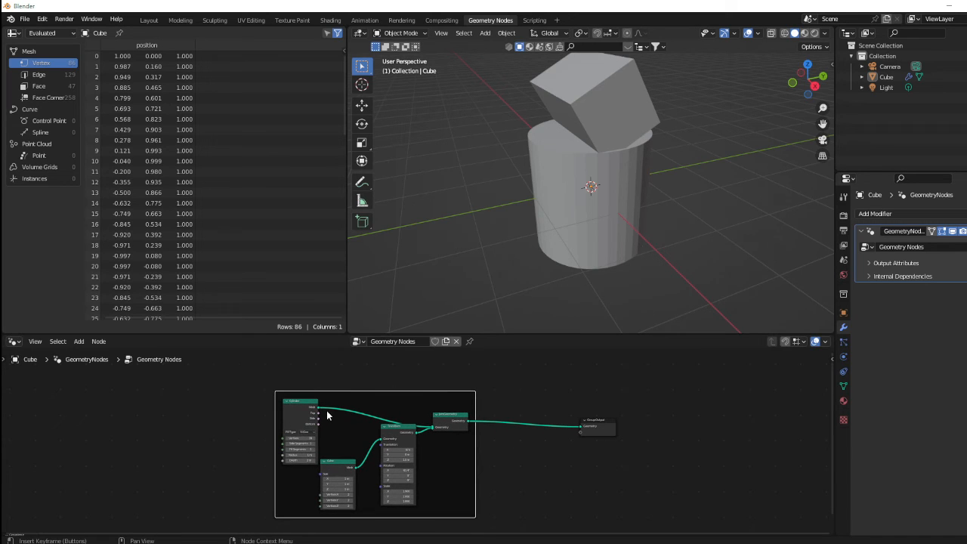
Label the new frame "fuck this tutorial" in its node properties.
scroll(443, 480, up, 2)
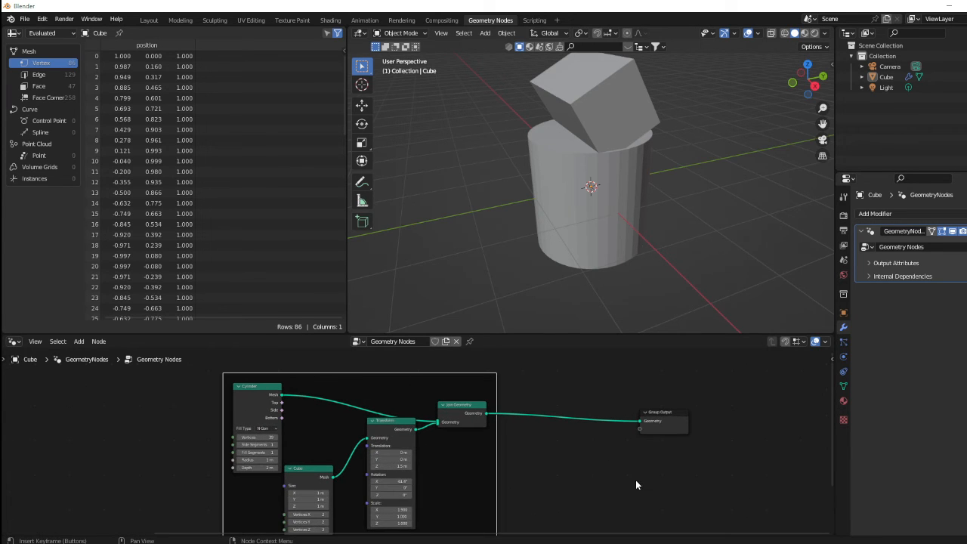
key(n)
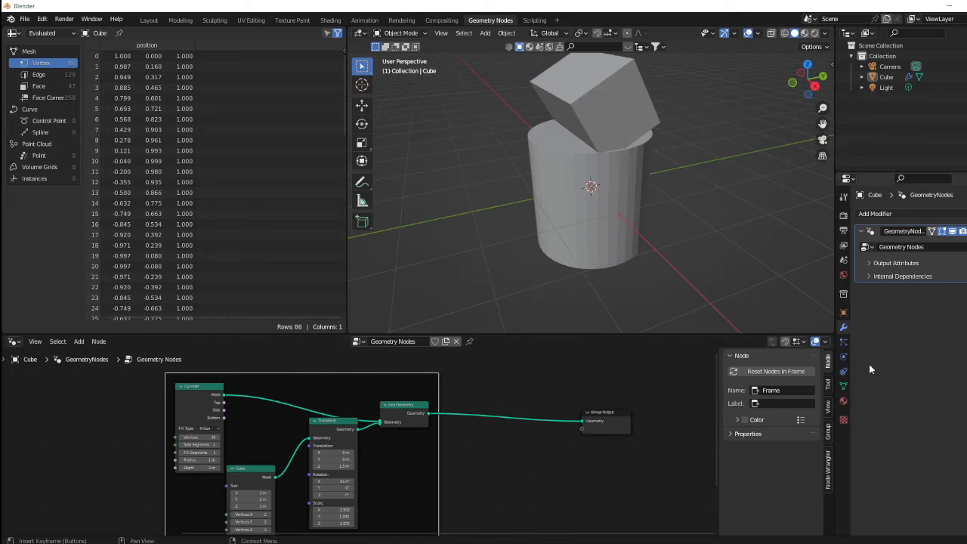
click(775, 403)
key(Return)
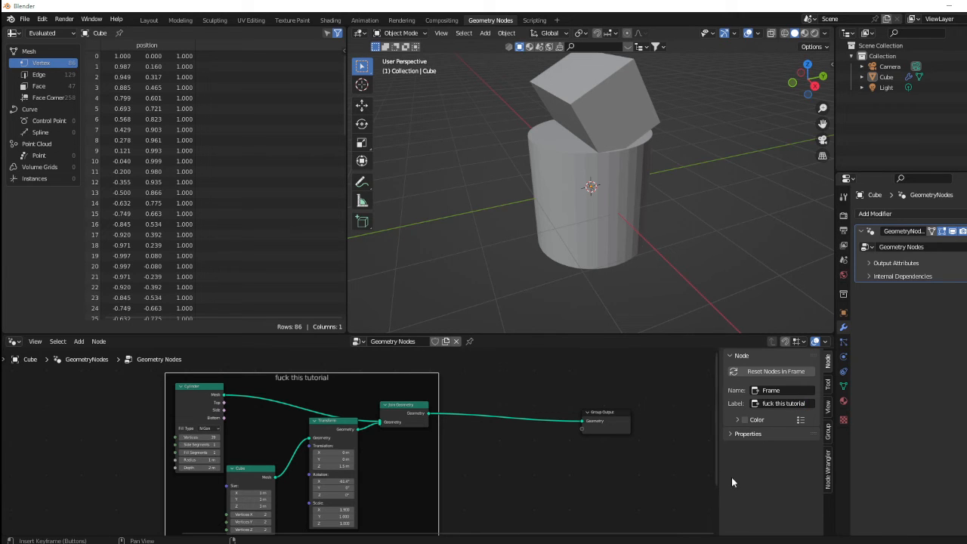
Select all nodes and move the whole tree together until the frame and its label are well in view.
scroll(313, 410, up, 3)
key(a)
key(g)
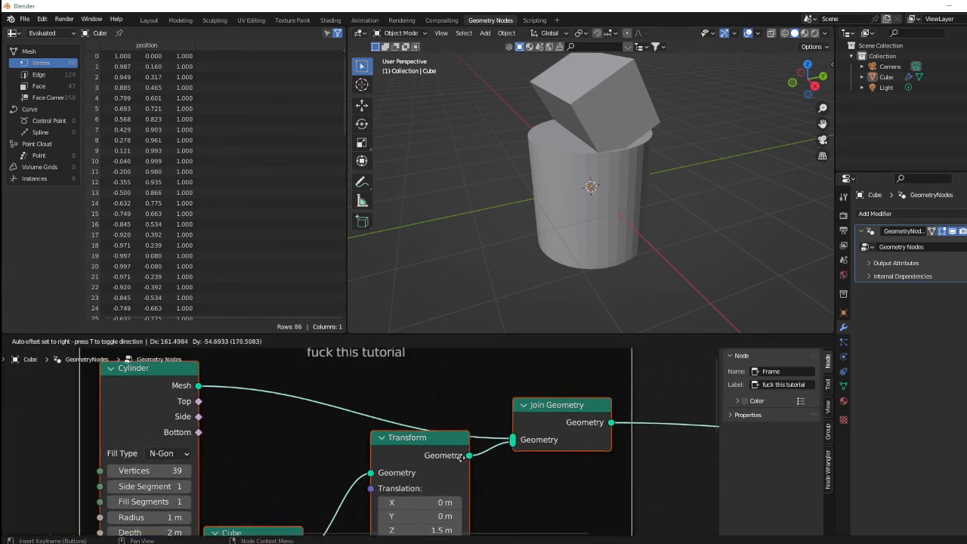
click(558, 499)
scroll(484, 426, up, 1)
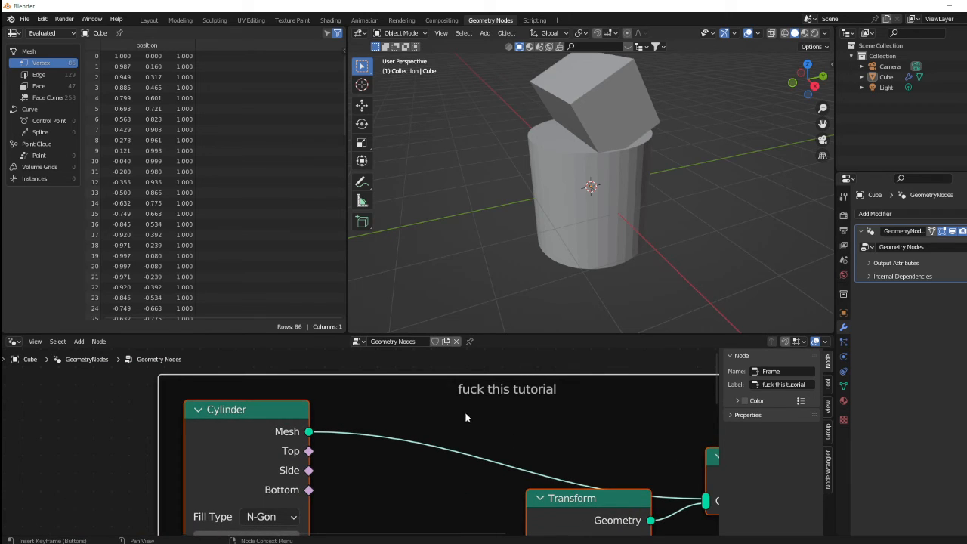
key(g)
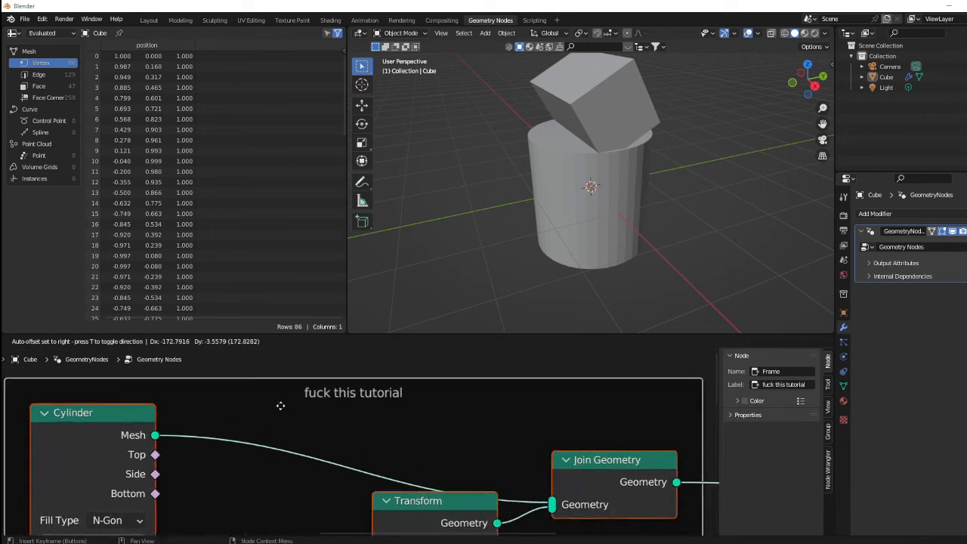
click(295, 405)
scroll(423, 408, down, 2)
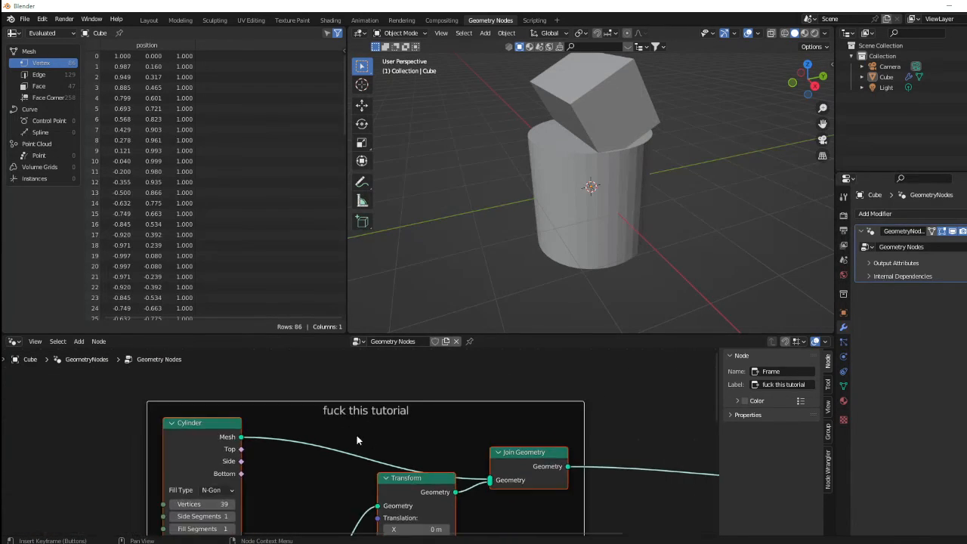
drag(370, 433, 340, 407)
key(a)
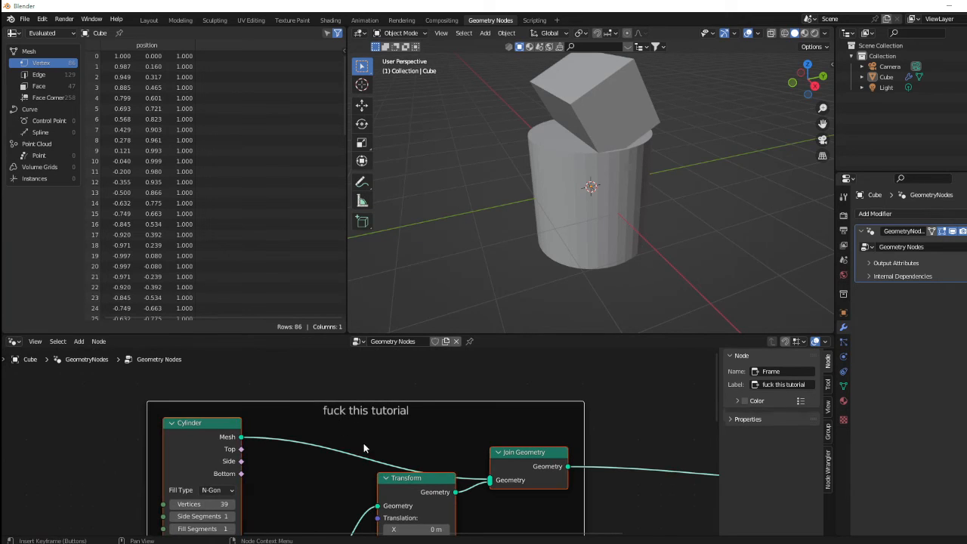
key(g)
click(353, 393)
scroll(360, 441, down, 4)
scroll(355, 466, down, 4)
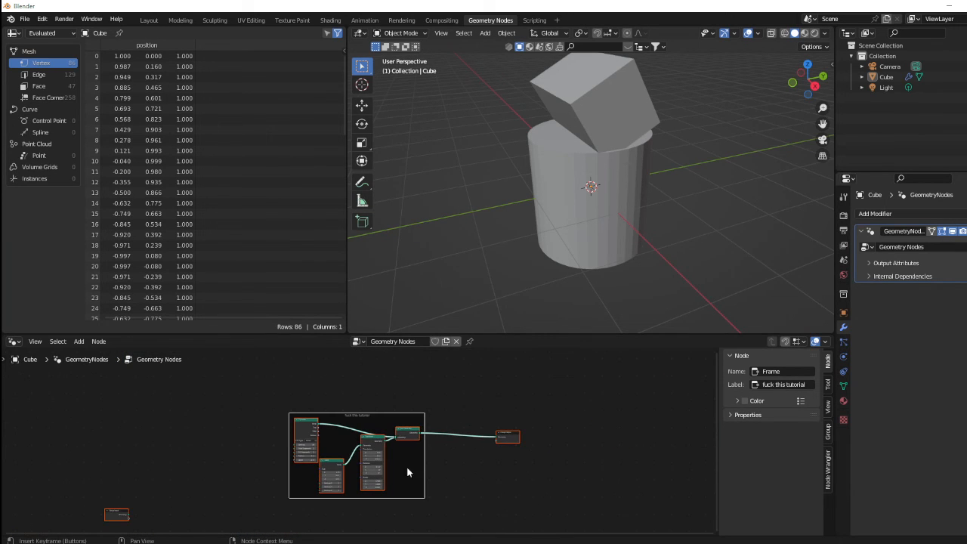
drag(423, 485, 443, 477)
scroll(452, 481, up, 9)
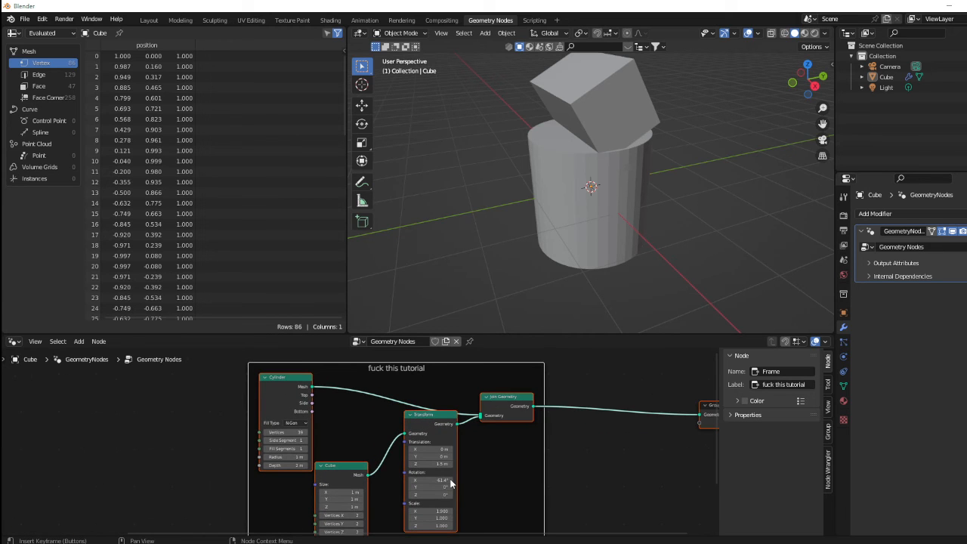
scroll(376, 487, up, 2)
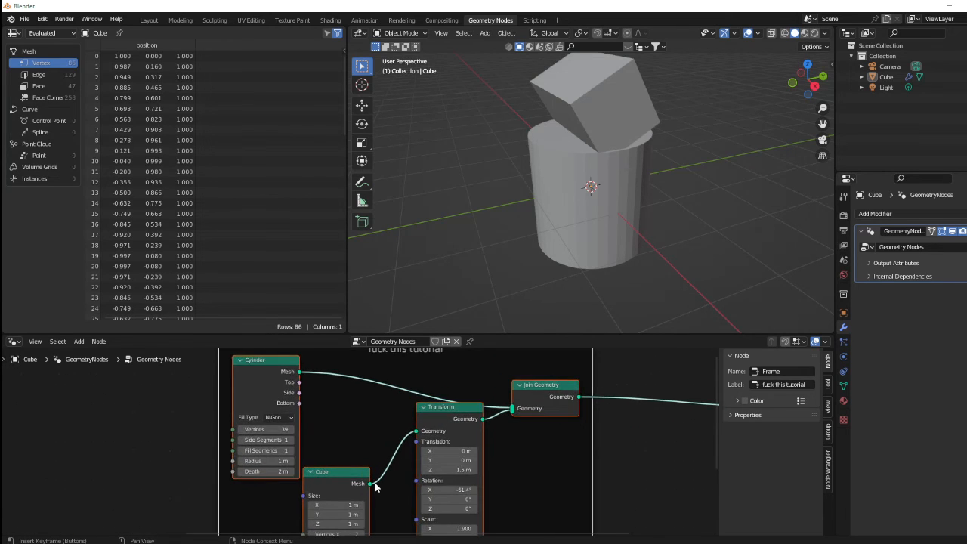
scroll(376, 485, down, 1)
scroll(375, 481, down, 2)
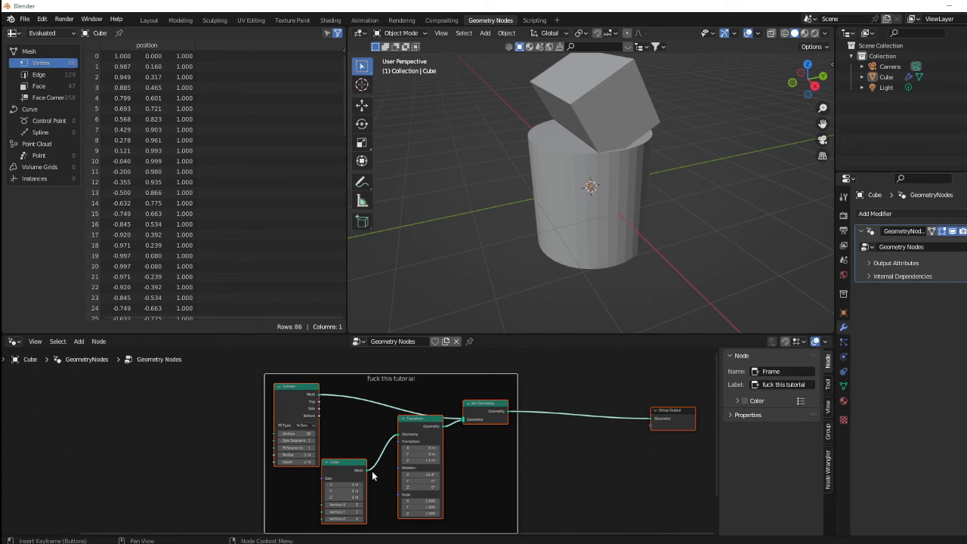
Cut the link between the Cube and Transform nodes, and undo the cut.
key(ctrl)
ctrl+right_drag(374, 426, 405, 485)
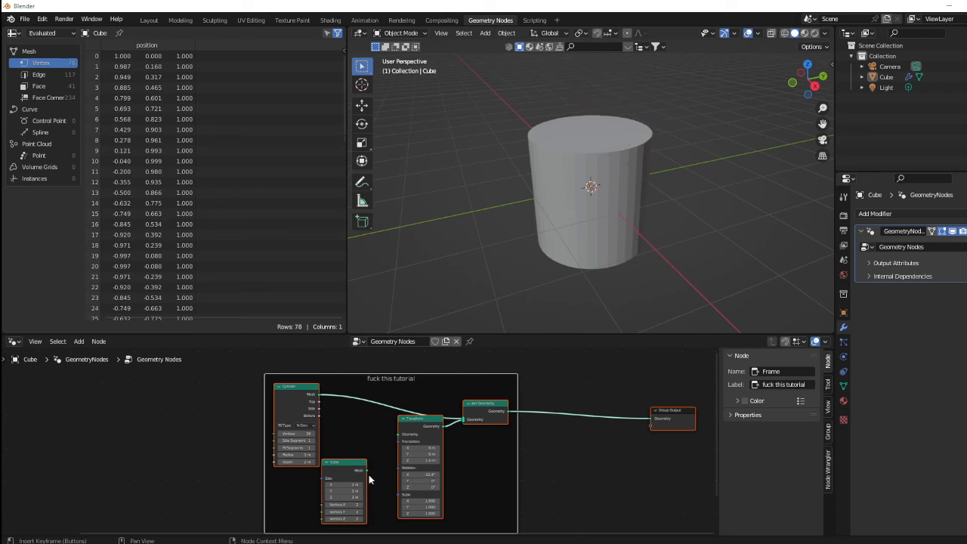
key(ctrl+z)
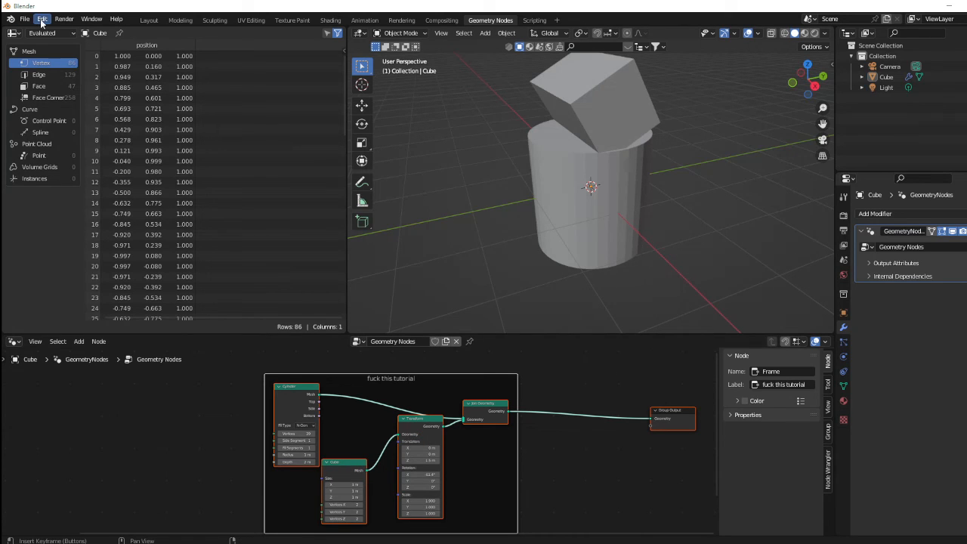
Merge the Cylinder and Cube nodes into a new Join Geometry node with the Node Wrangler merge gesture.
scroll(334, 425, up, 2)
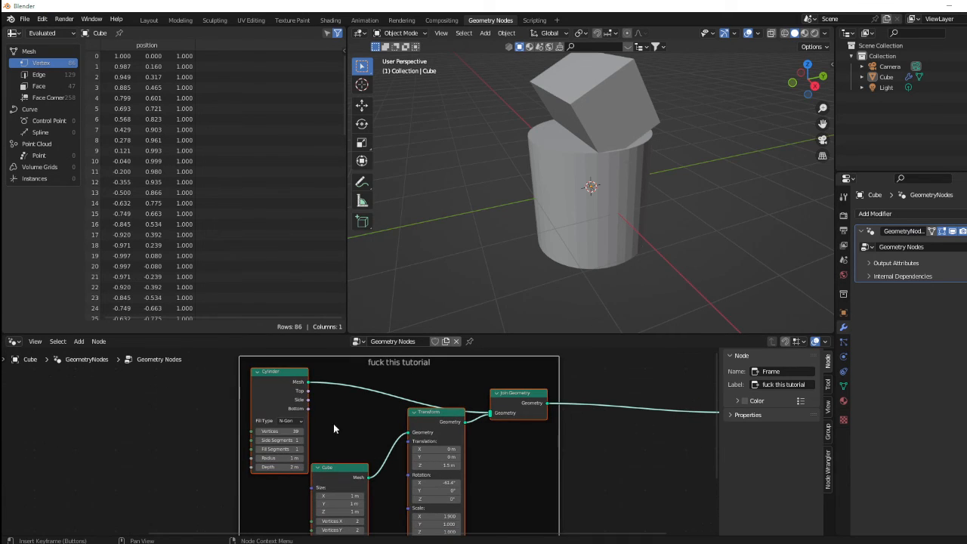
click(266, 407)
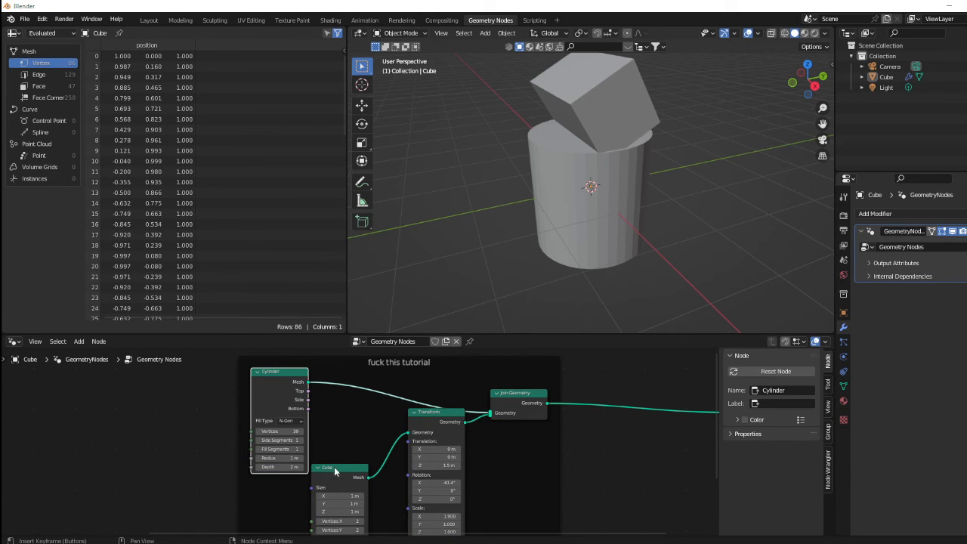
mouse_move(350, 483)
ctrl+shift+right_down()
mouse_move(334, 451)
mouse_move(281, 408)
ctrl+shift+right_up()
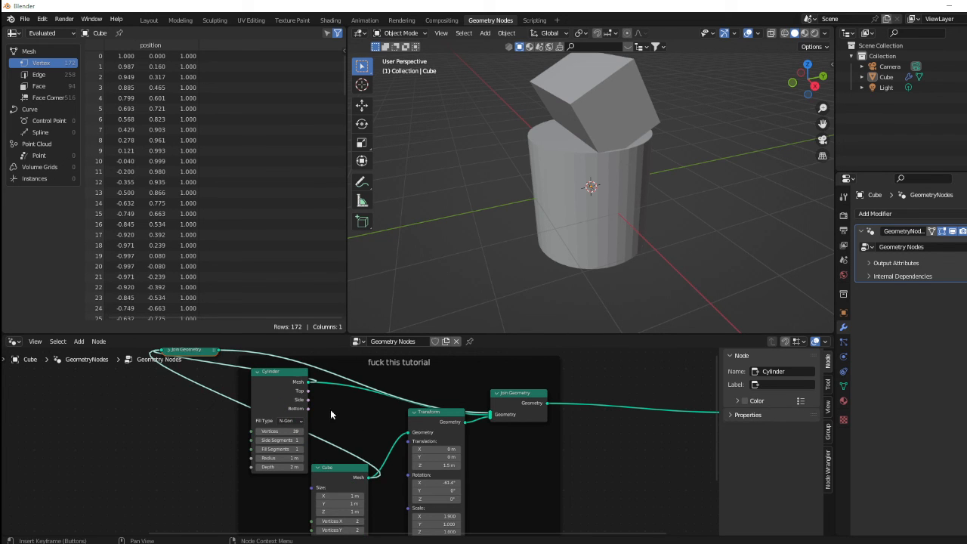
Move the new Join Geometry node between the Cylinder and Transform nodes and expand it.
drag(190, 356, 382, 412)
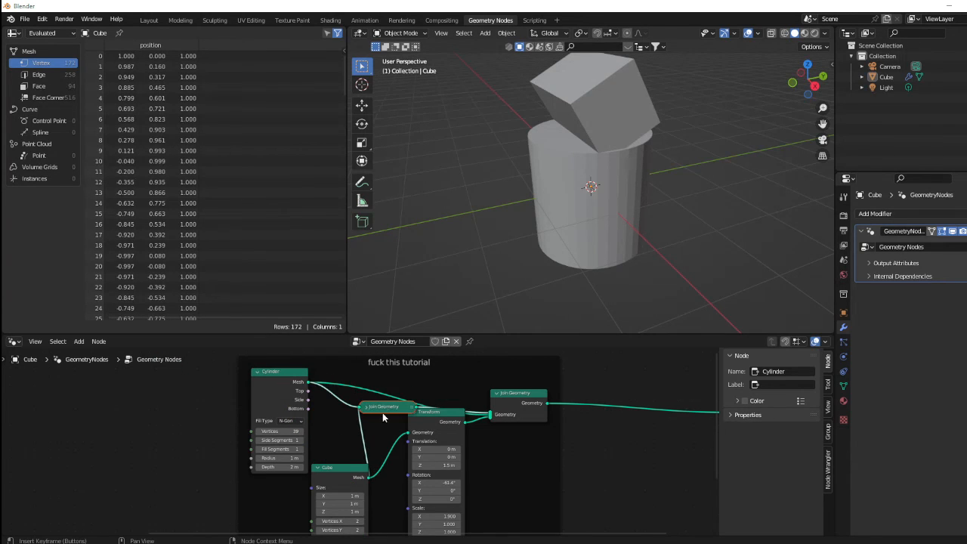
scroll(384, 402, up, 4)
click(371, 373)
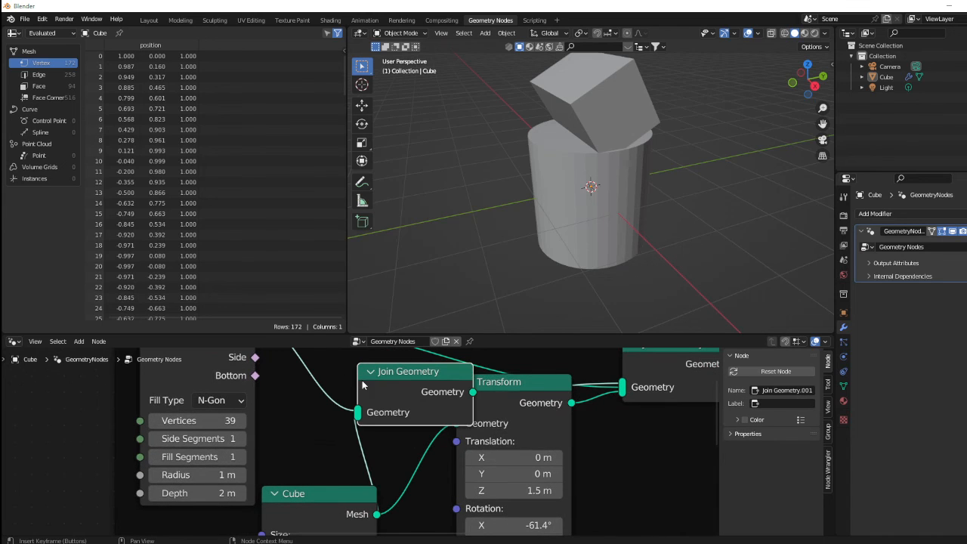
key(ctrl+x)
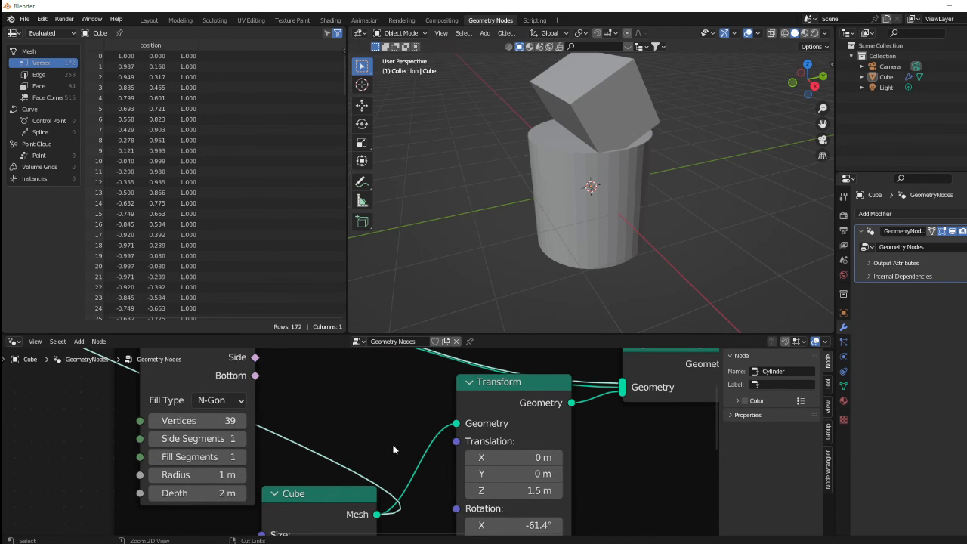
Select the frame with its nodes and move the Transform node closer to the Cube node.
scroll(386, 455, down, 6)
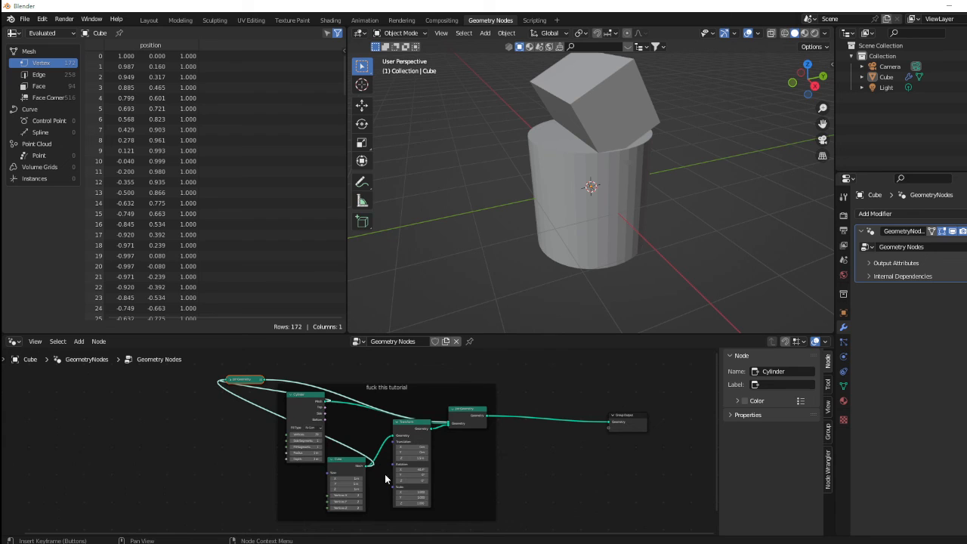
drag(271, 378, 500, 520)
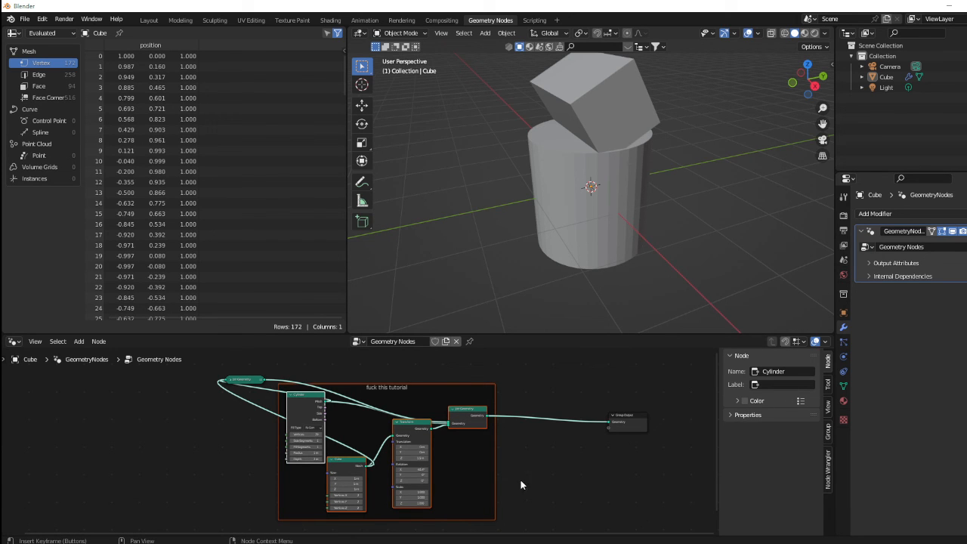
scroll(520, 484, up, 5)
drag(470, 408, 412, 415)
Set a scale value of the Transform node to 3 and insert keyframes on its Scale values.
scroll(451, 444, down, 5)
drag(403, 495, 398, 523)
click(412, 523)
text(3)
key(Return)
key(i)
mouse_move(390, 450)
mouse_down()
mouse_move(420, 450)
mouse_move(358, 451)
mouse_move(381, 450)
mouse_up()
scroll(512, 464, down, 5)
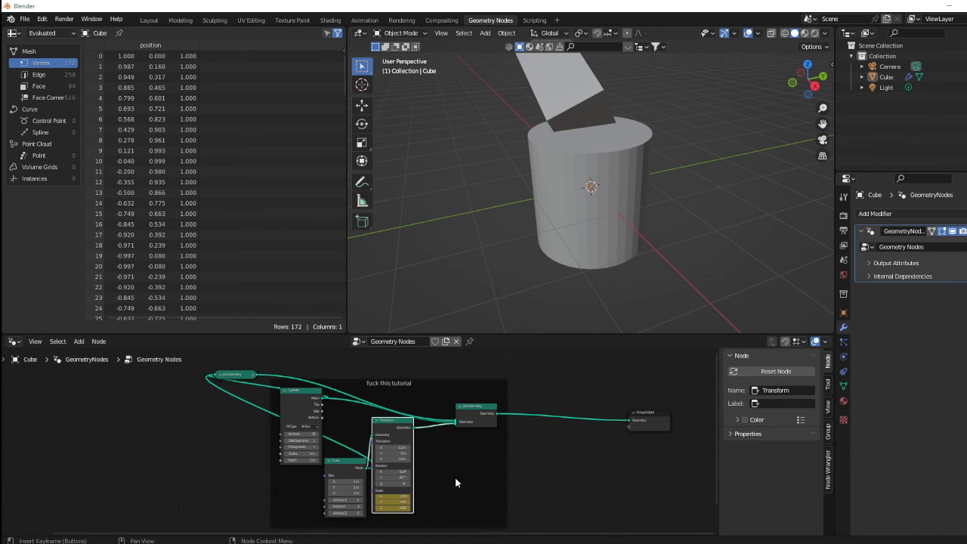